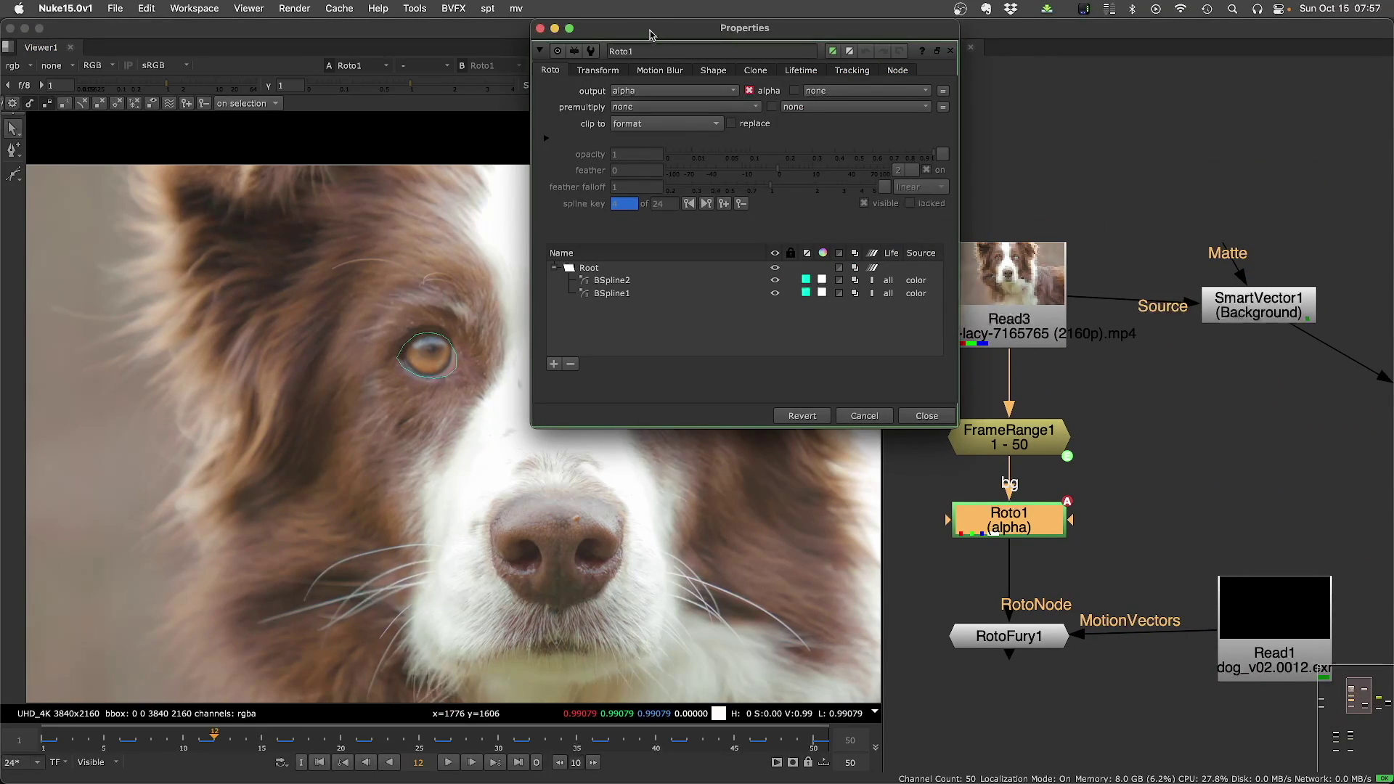
- Play the shot from frame 1 to review the tracked eye shapes, and close the Roto1 properties
left_click_drag(651, 35, 1111, 310)
key("ctrl+Left")
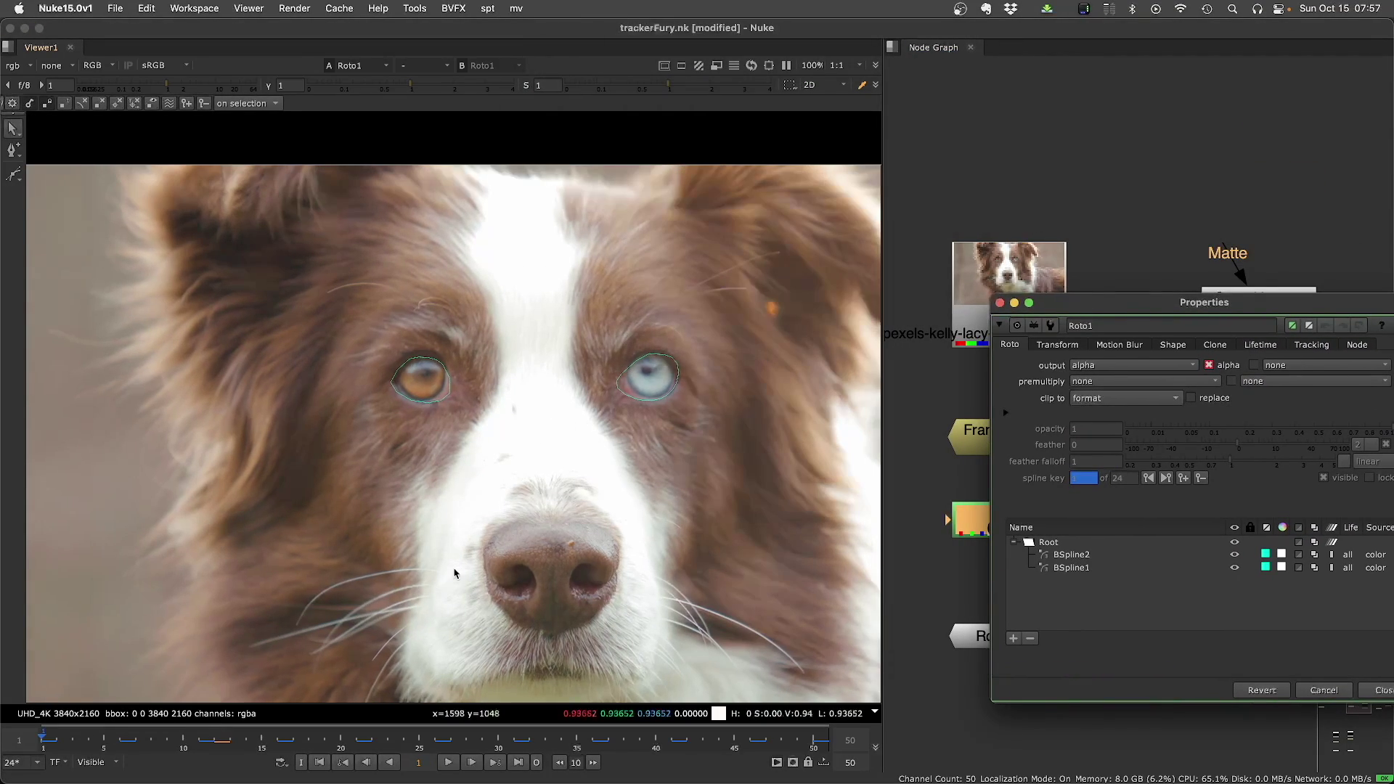
key("l")
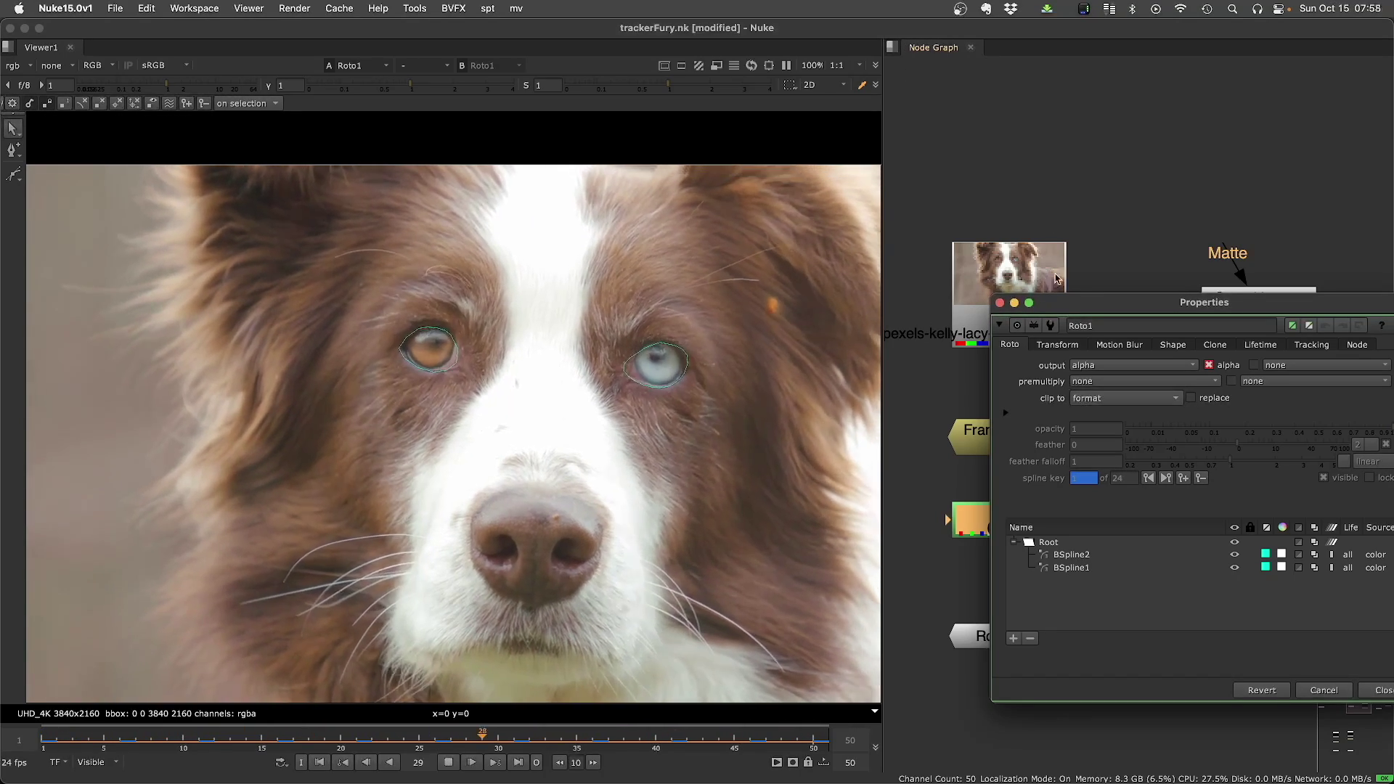
left_click_drag(1066, 311, 633, 169)
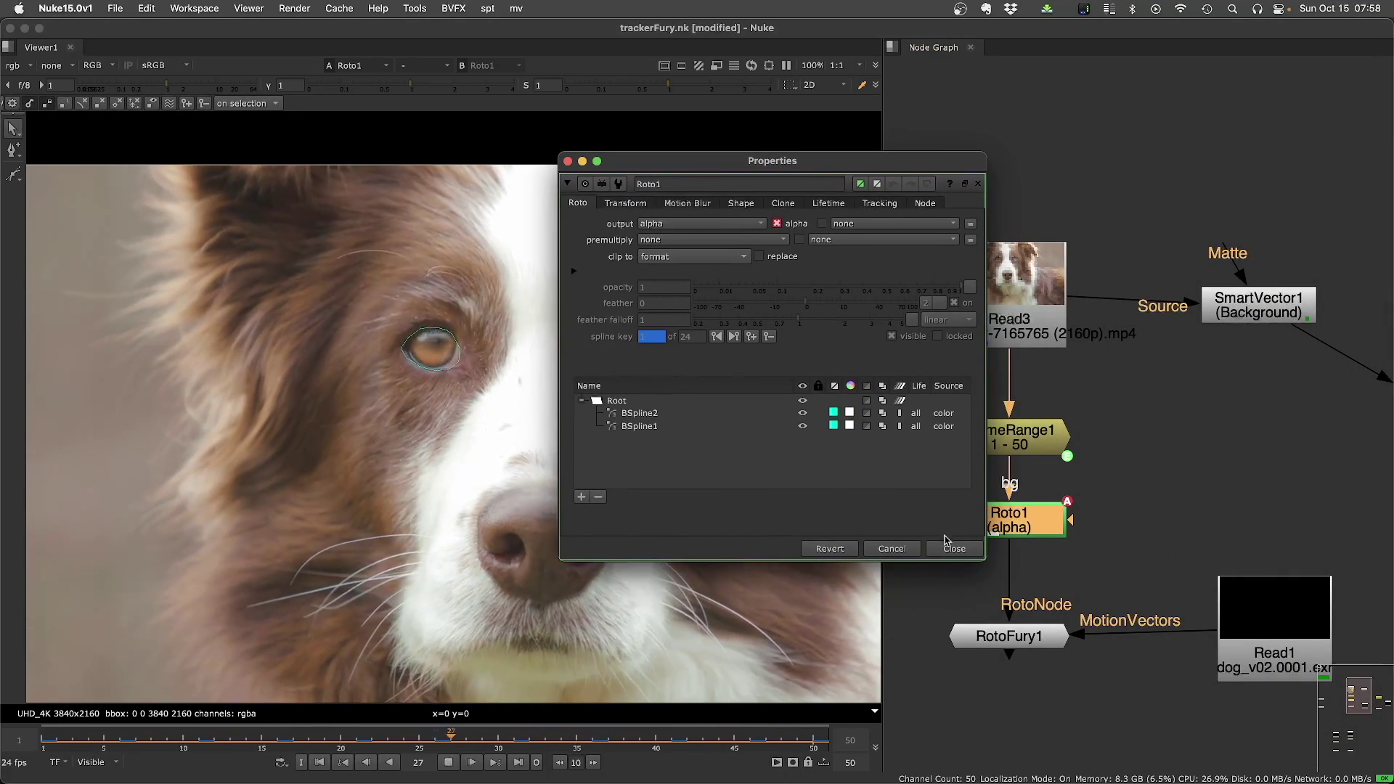
left_click(954, 550)
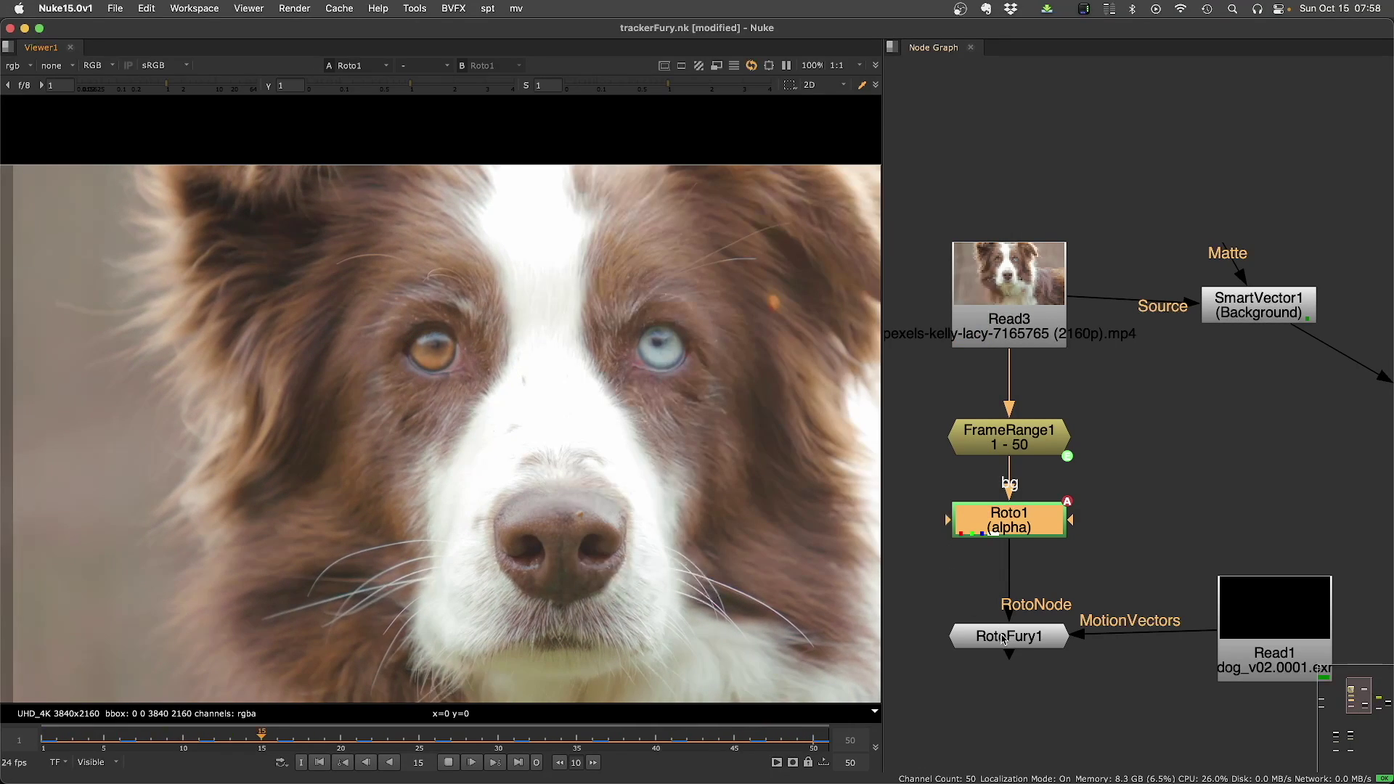
- Open the RotoFury1 properties and set its frame range to 1–50
left_click_drag(1215, 650, 1208, 656)
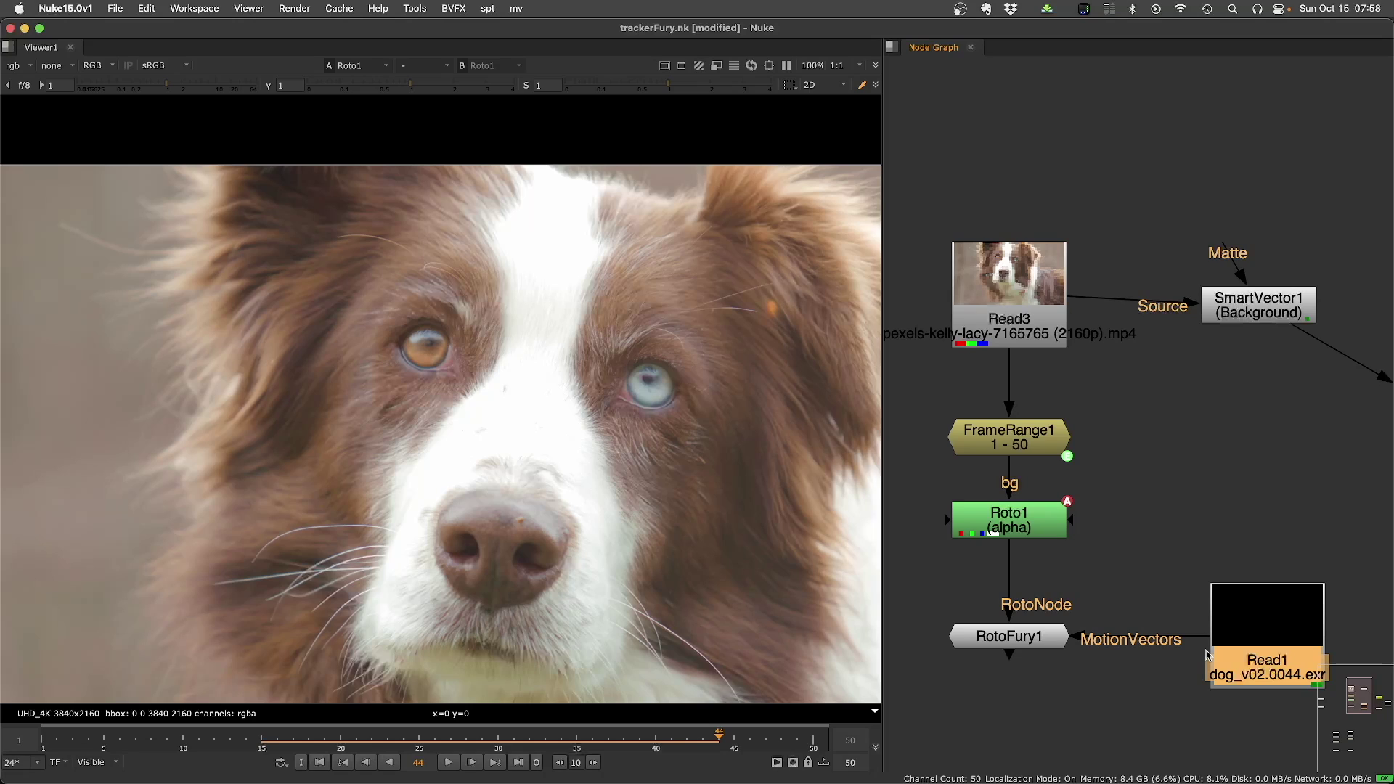
double_click(1008, 636)
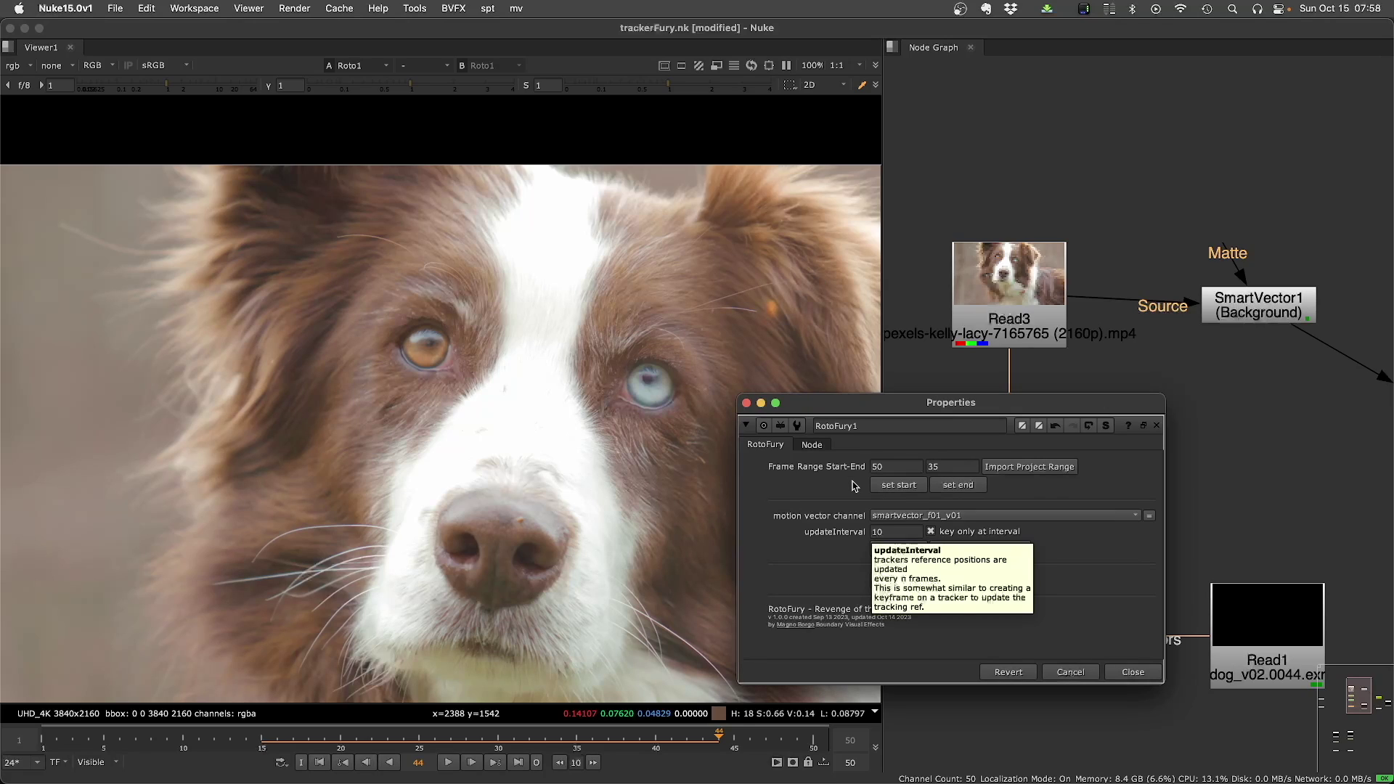
left_click(957, 483)
left_click(899, 483)
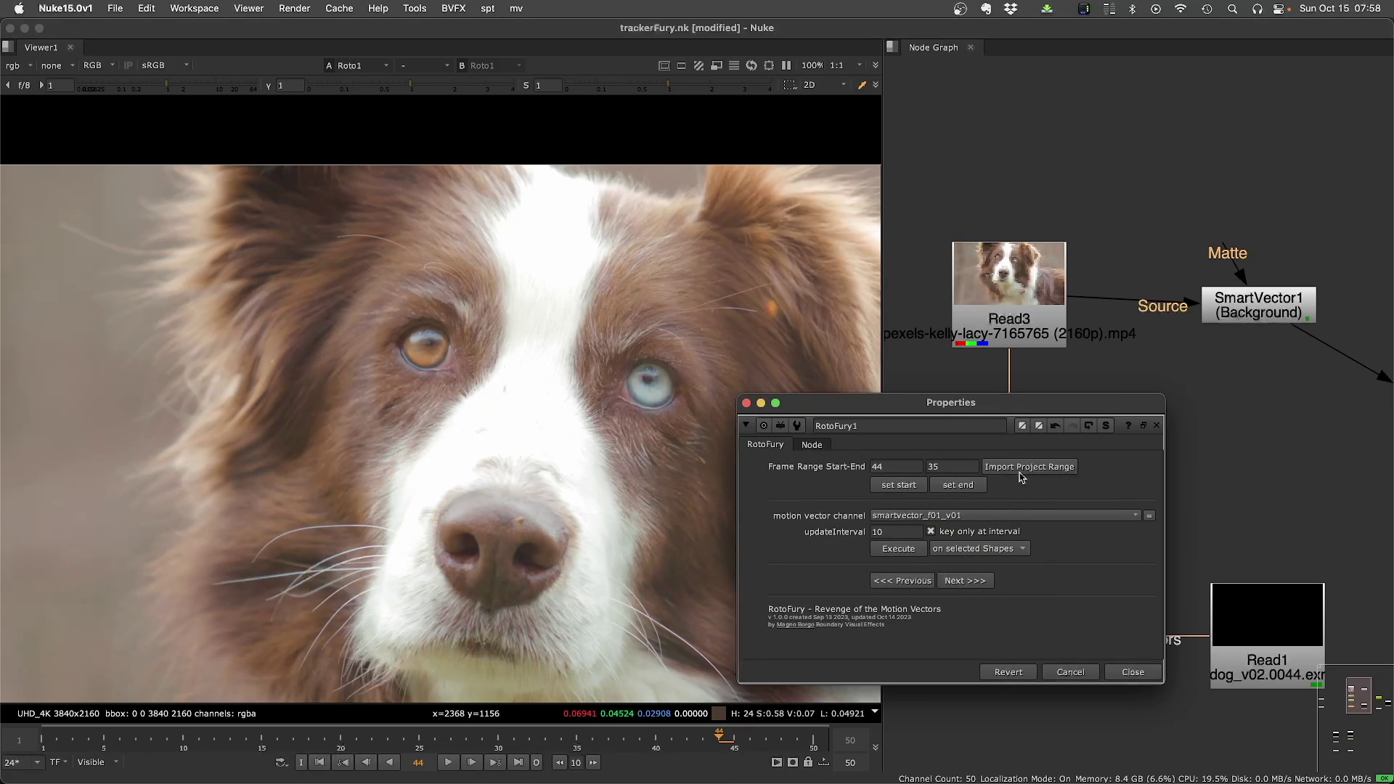
left_click(1024, 473)
double_click(945, 466)
type("50")
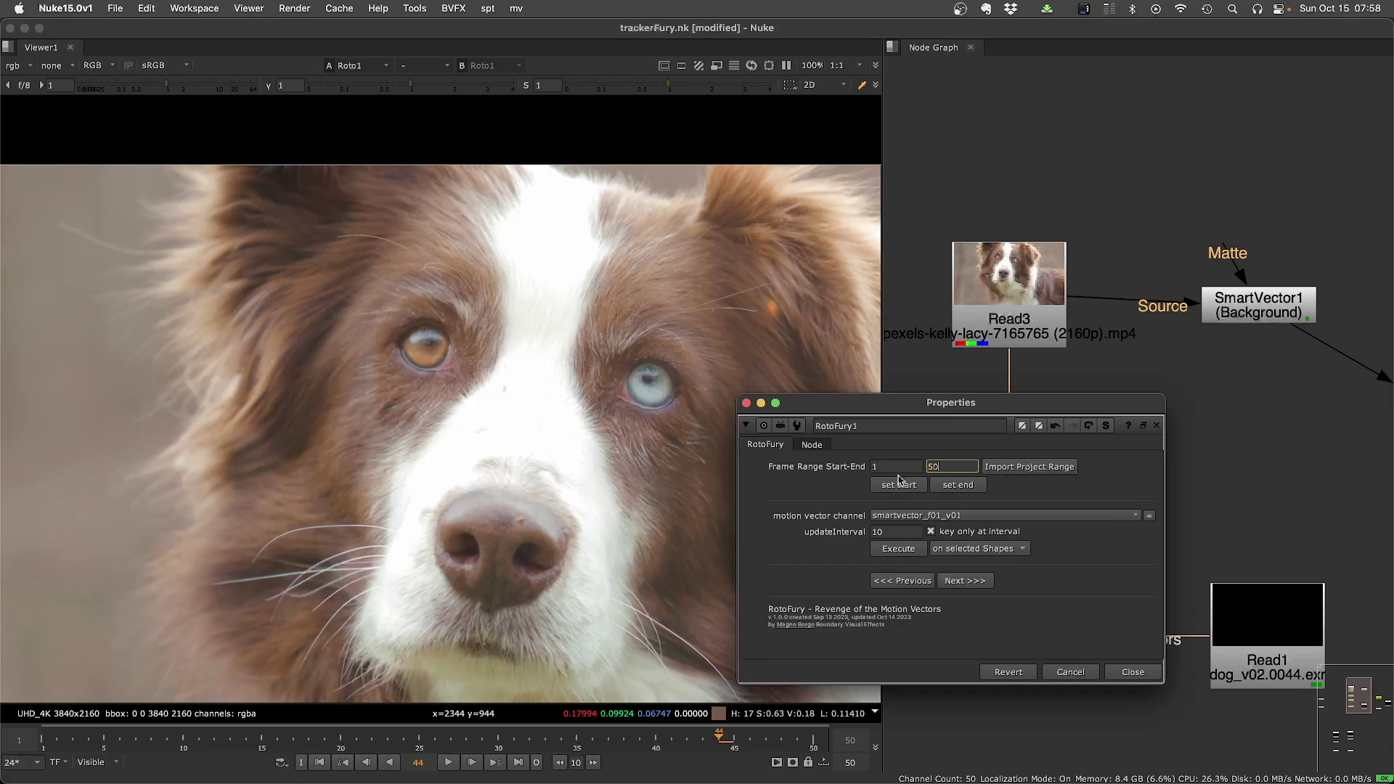
- Set RotoFury1's updateInterval to 5 and move its properties window clear of the Roto1 node
double_click(891, 532)
type("5")
left_click_drag(905, 393, 1045, 50)
- Open Roto1 and draw a closed B-Spline around the dog's nose at frame 1
left_click(1002, 528)
double_click(1002, 528)
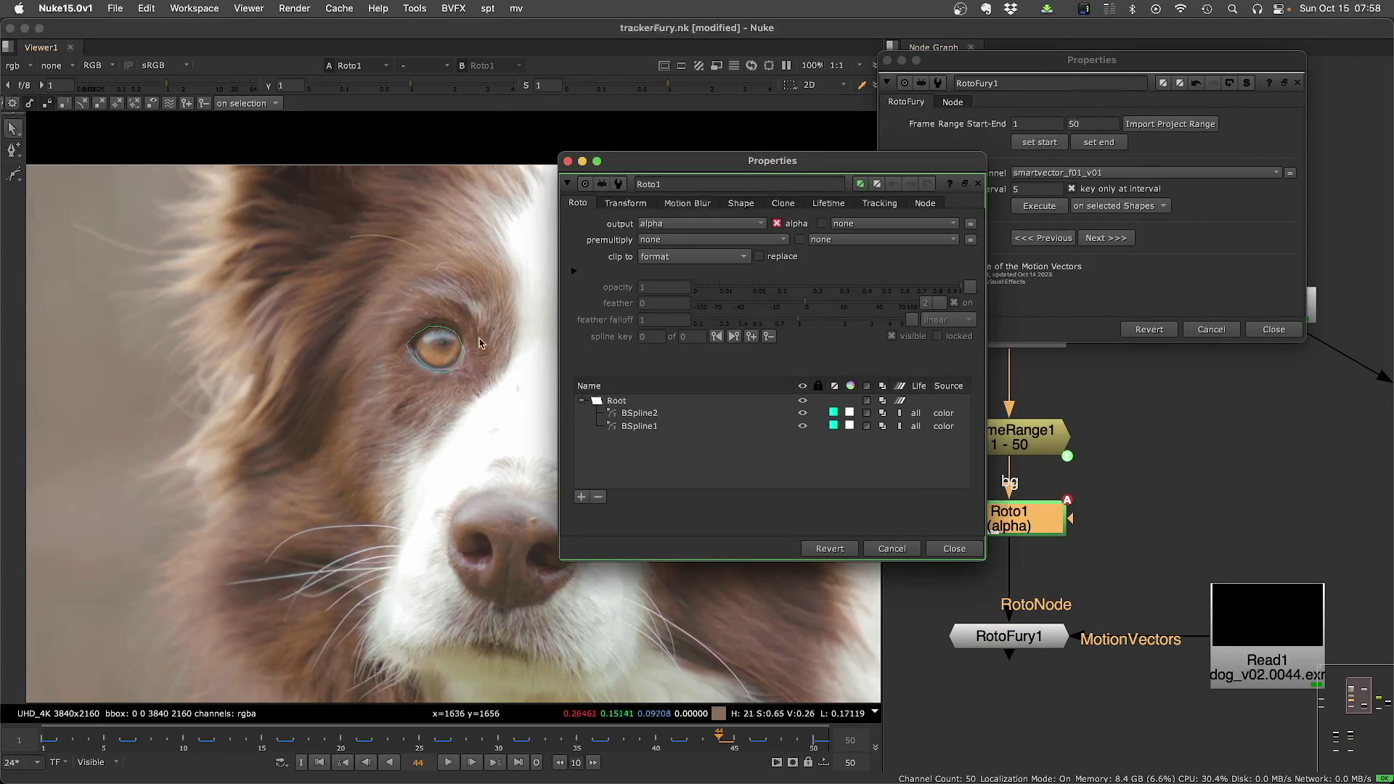
left_click(14, 177)
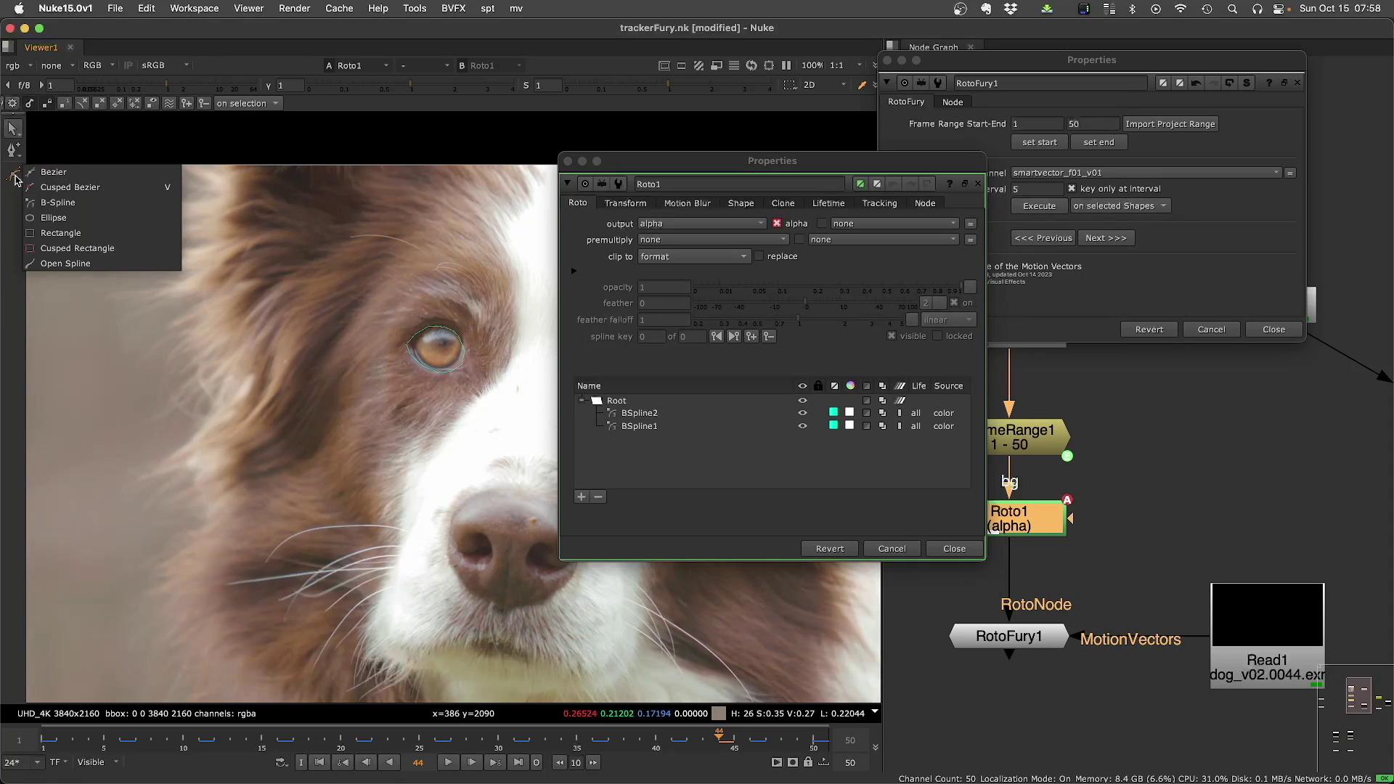
left_click(57, 202)
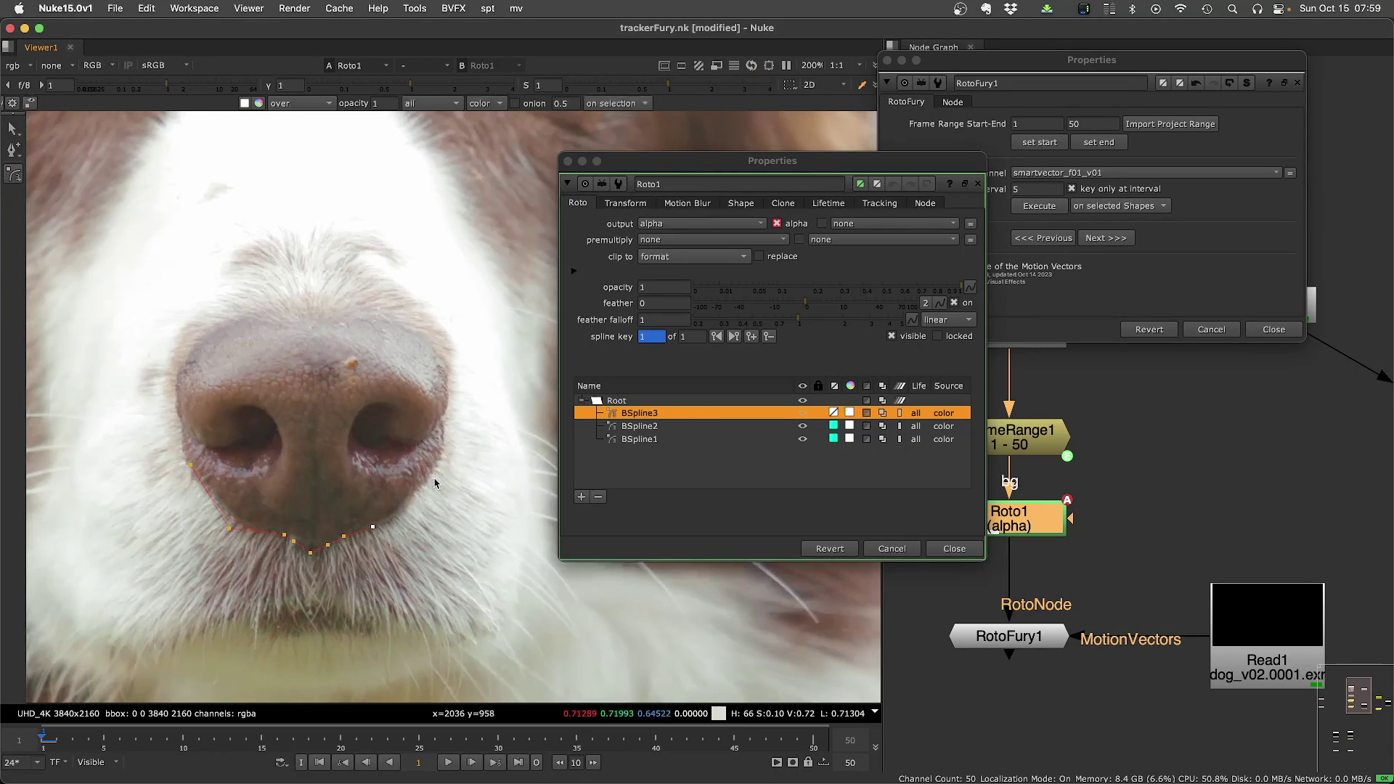
left_click(445, 429)
left_click(446, 400)
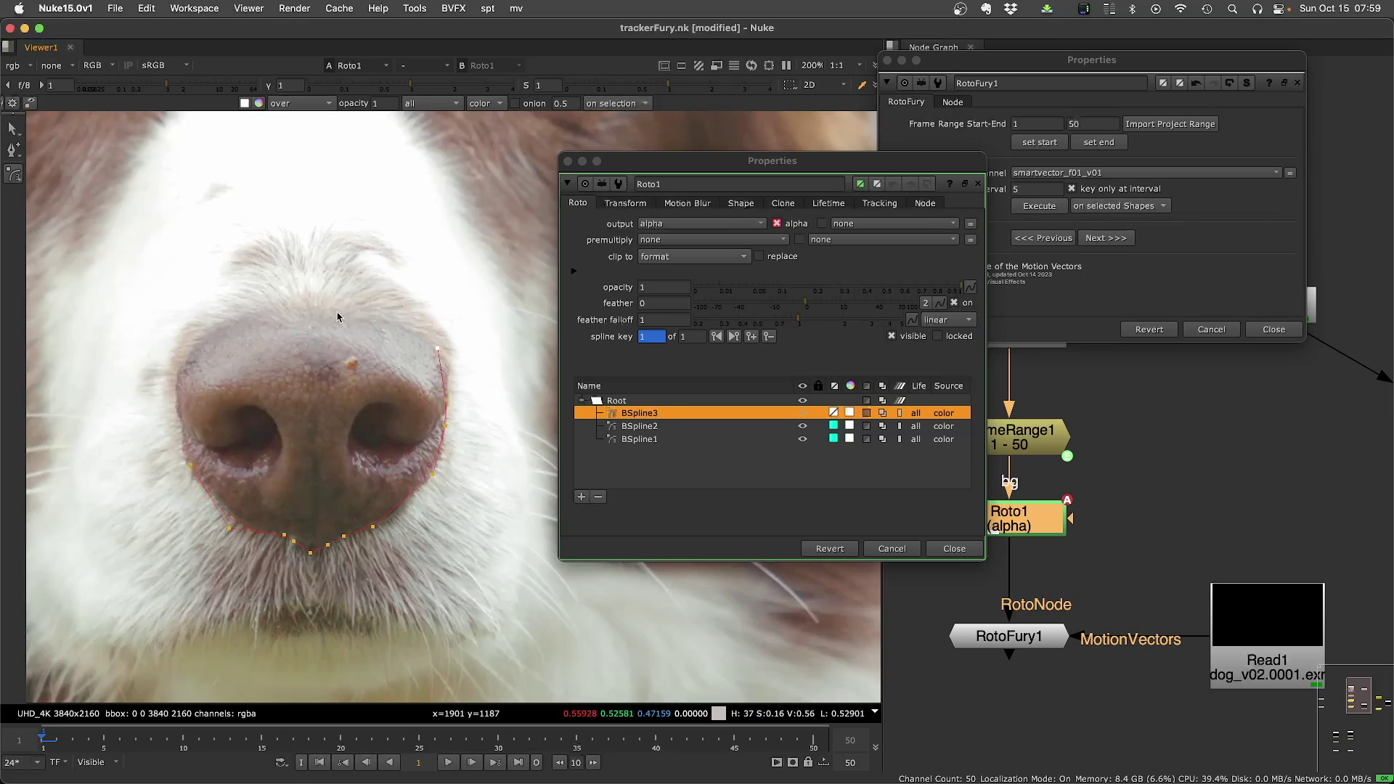
left_click(438, 349)
left_click(368, 311)
left_click(269, 310)
left_click(198, 339)
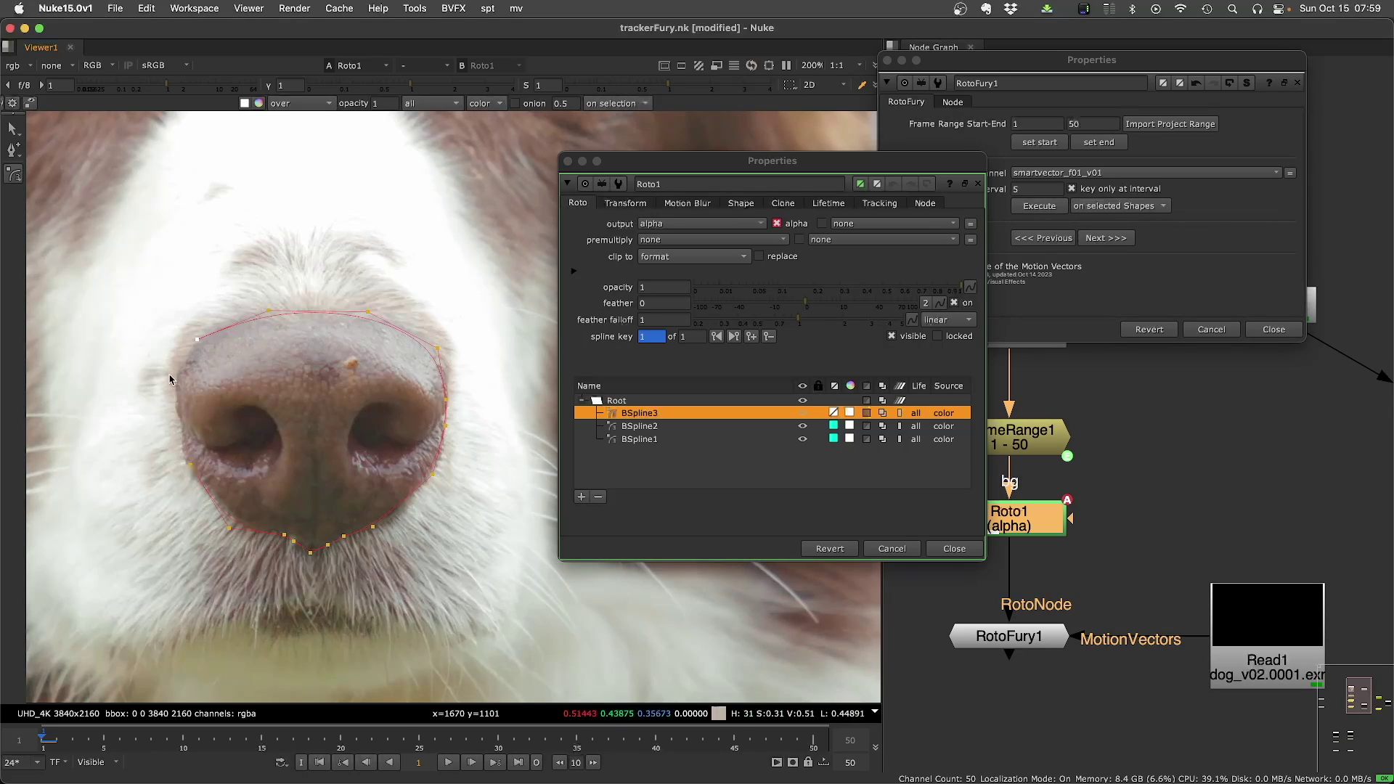
left_click(171, 385)
left_click(181, 418)
key("Return")
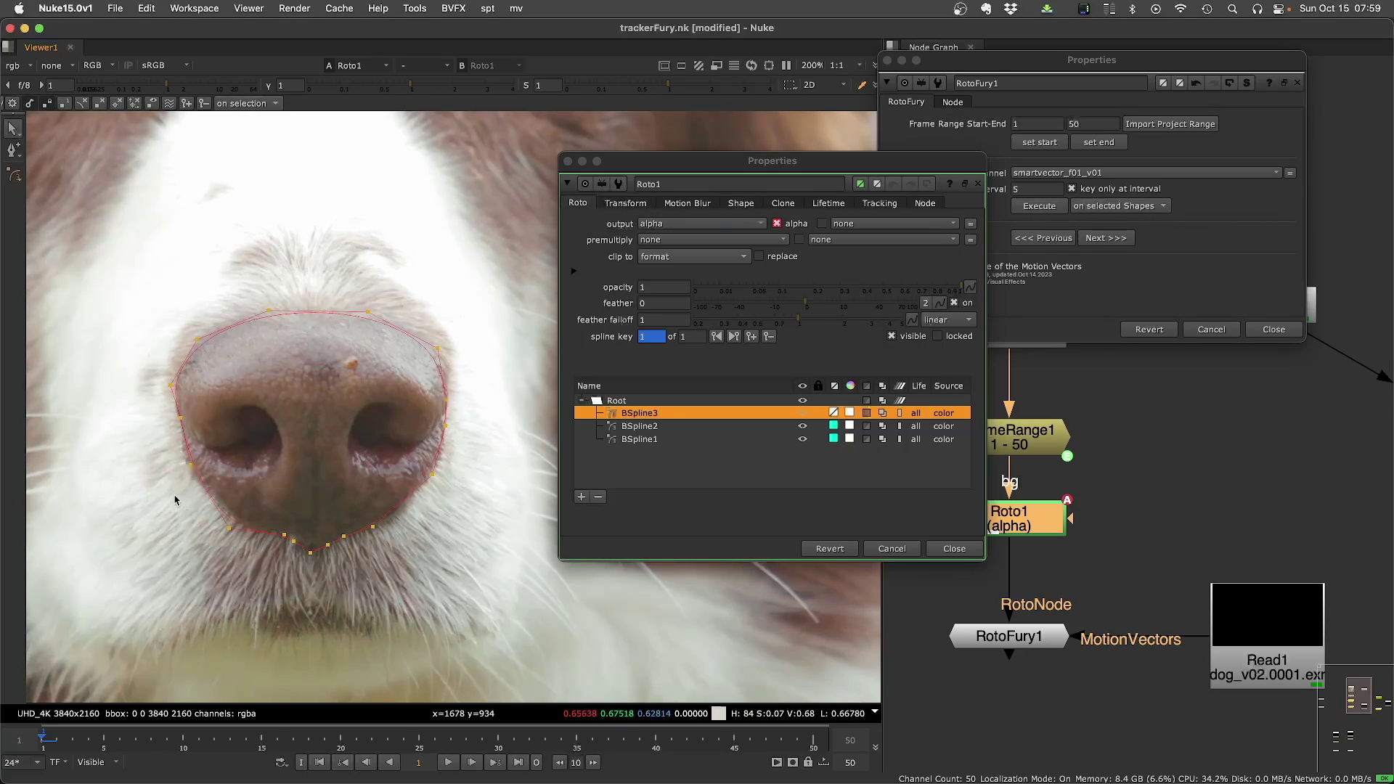
- Execute RotoFury1 on selected Shapes to track the nose spline over frames 1–50
scroll(345, 465, "down", 4)
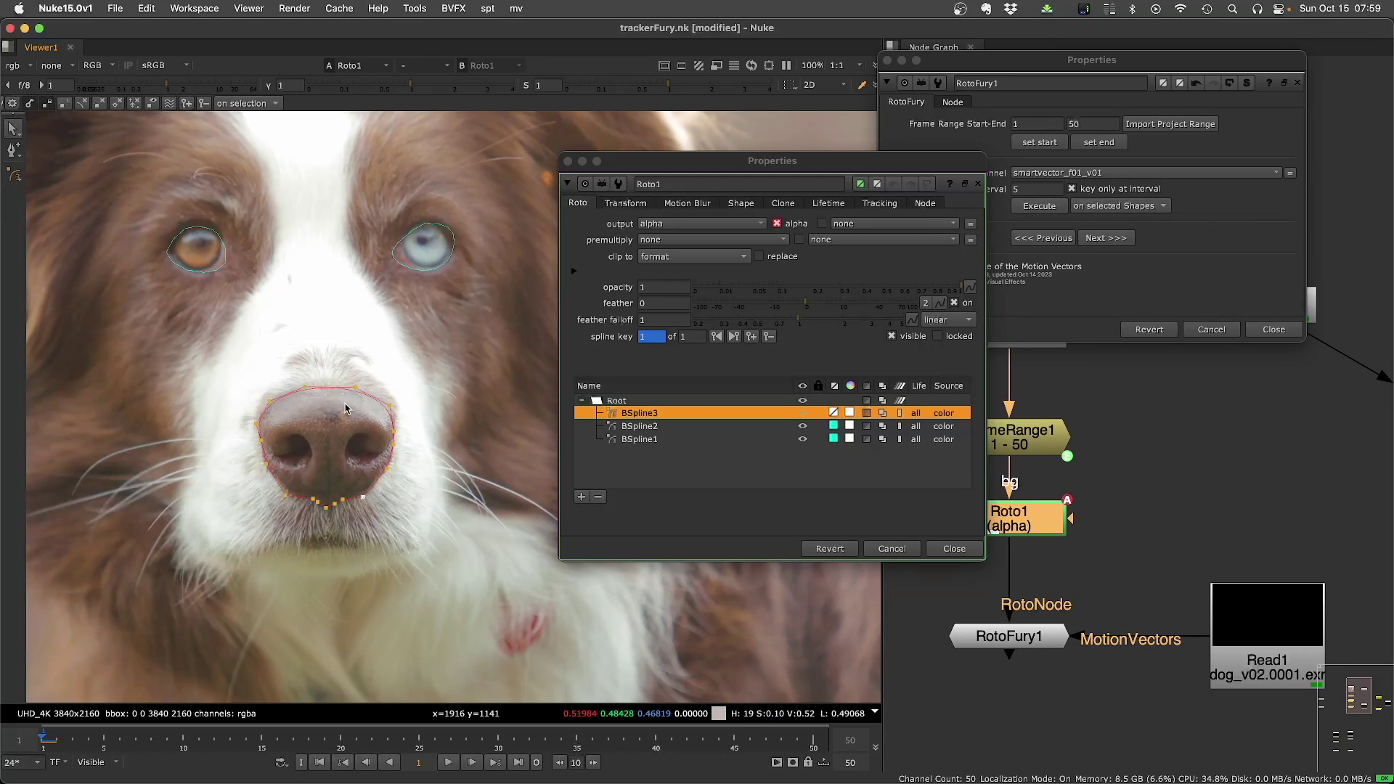
left_click(1038, 189)
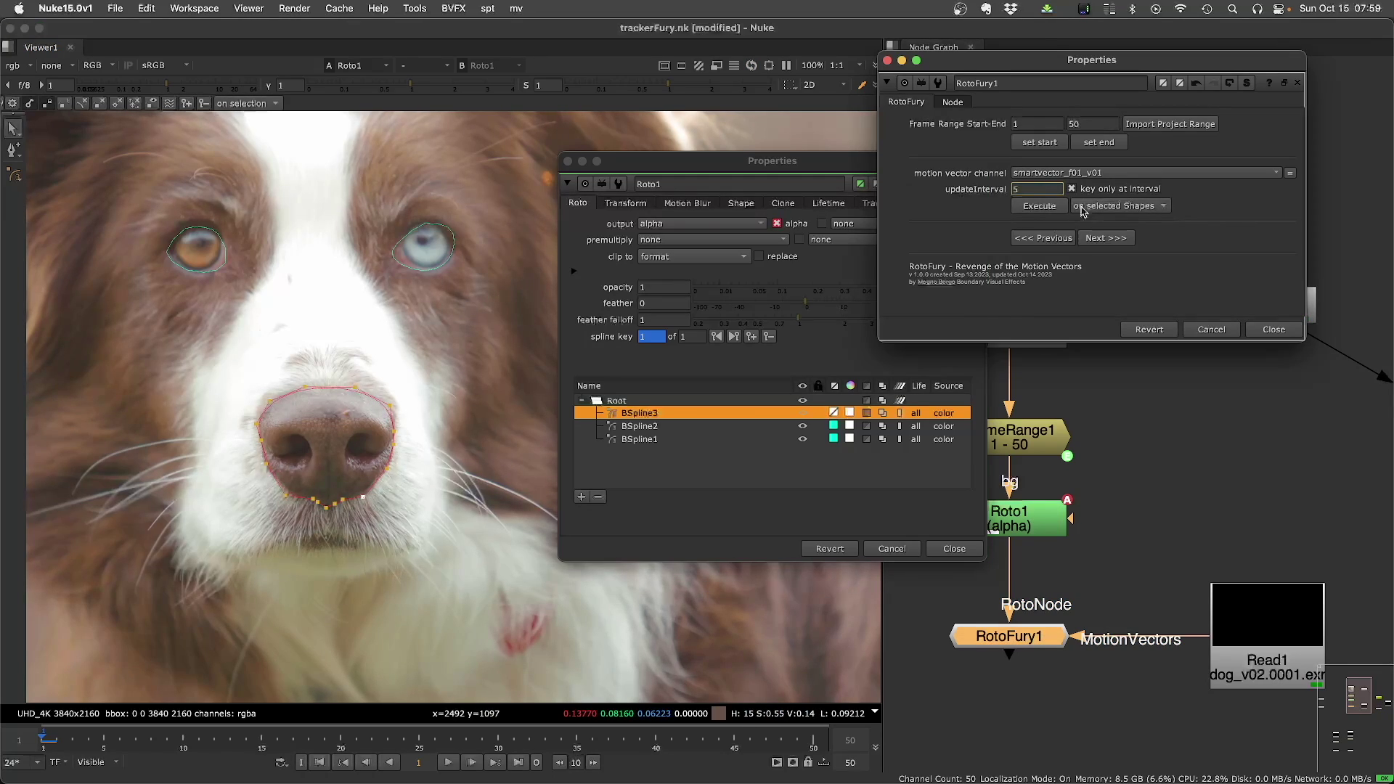
left_click(1127, 207)
left_click(1122, 218)
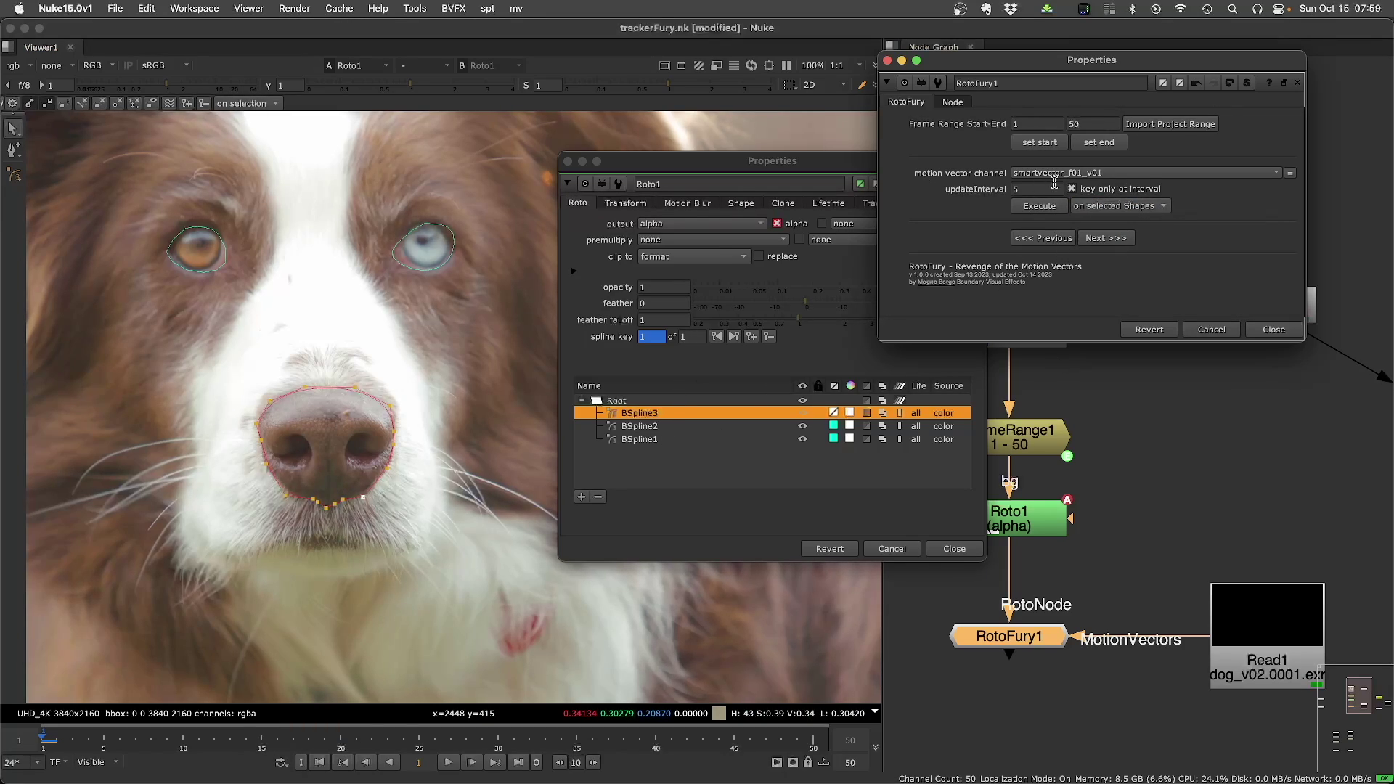
left_click(1033, 207)
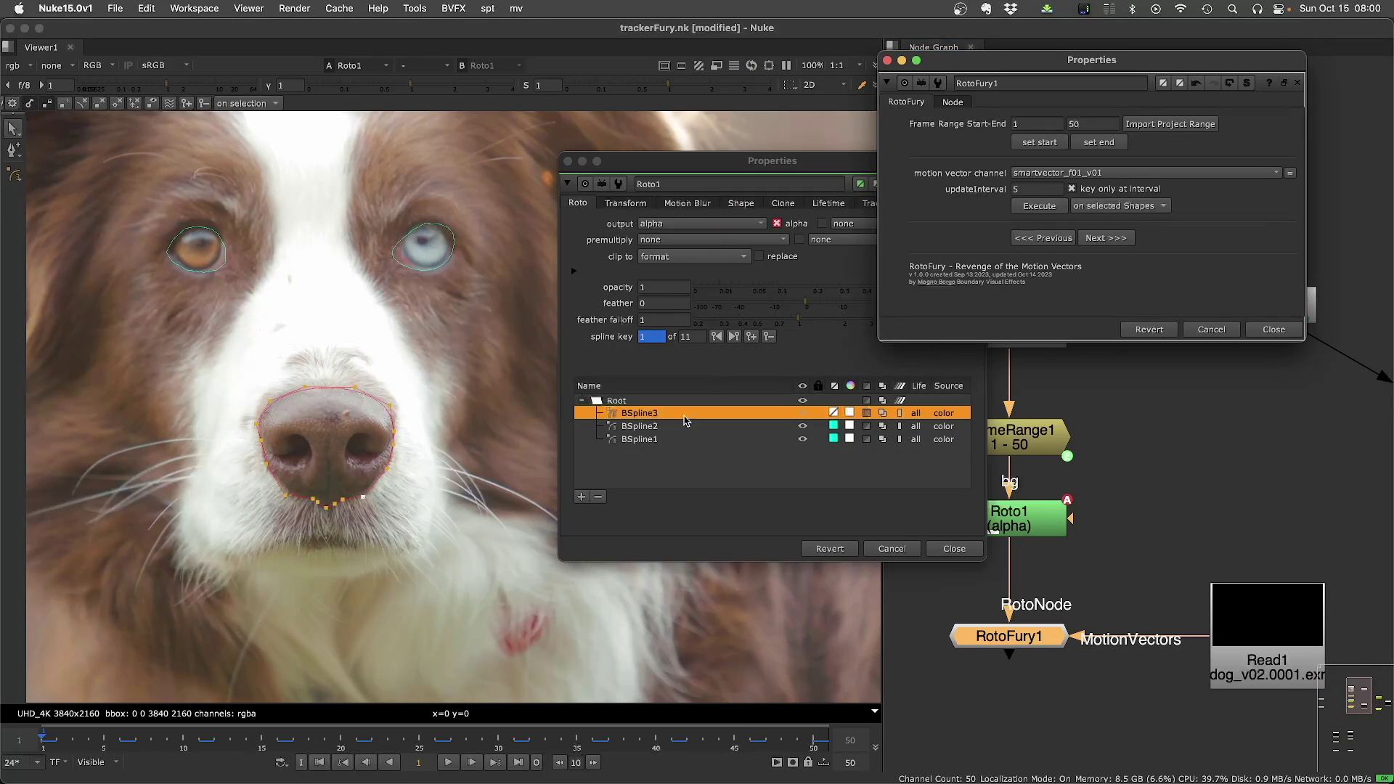
- Play back the shot to review how the nose spline follows the nose
left_click(419, 610)
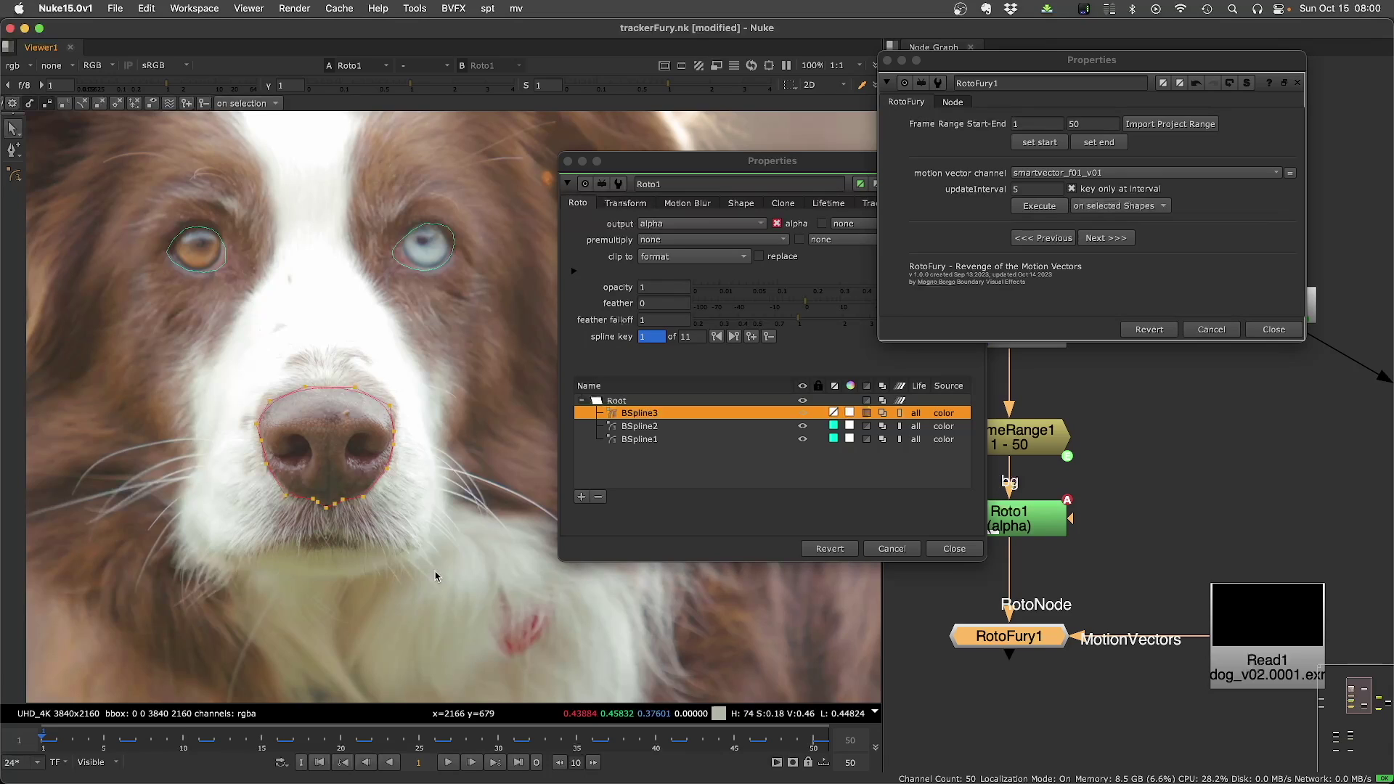
key("l")
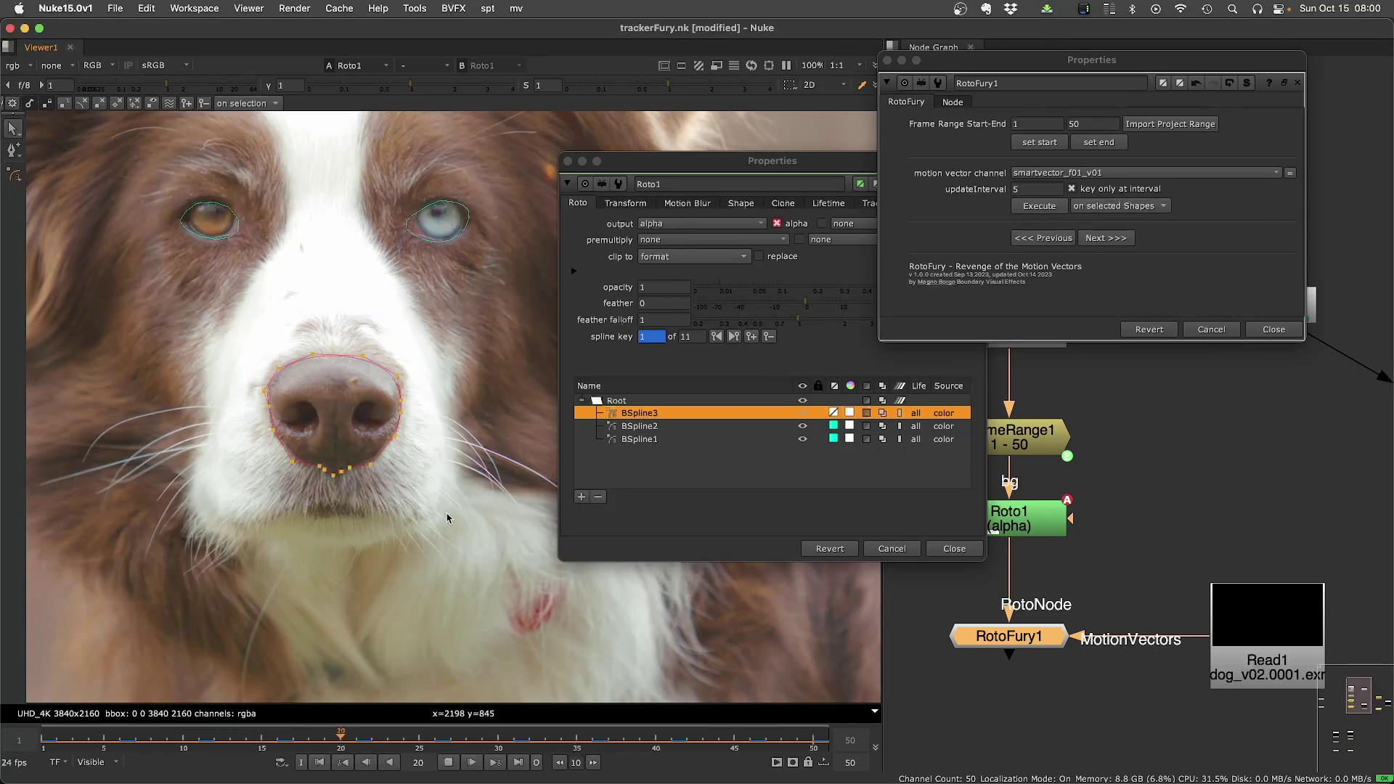
key("k")
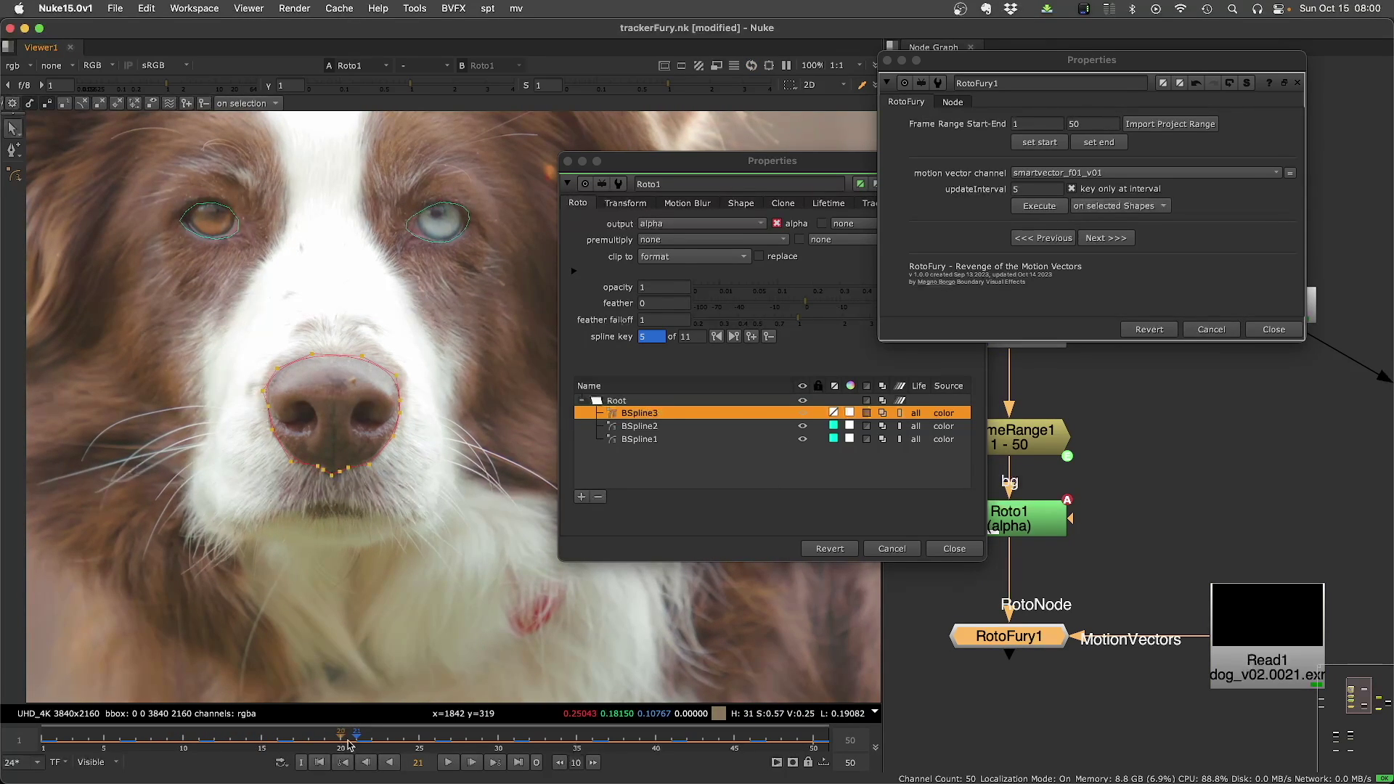
- Check the nose spline at the keyframe on frame 26 and make that frame RotoFury1's start frame
key("alt+Right")
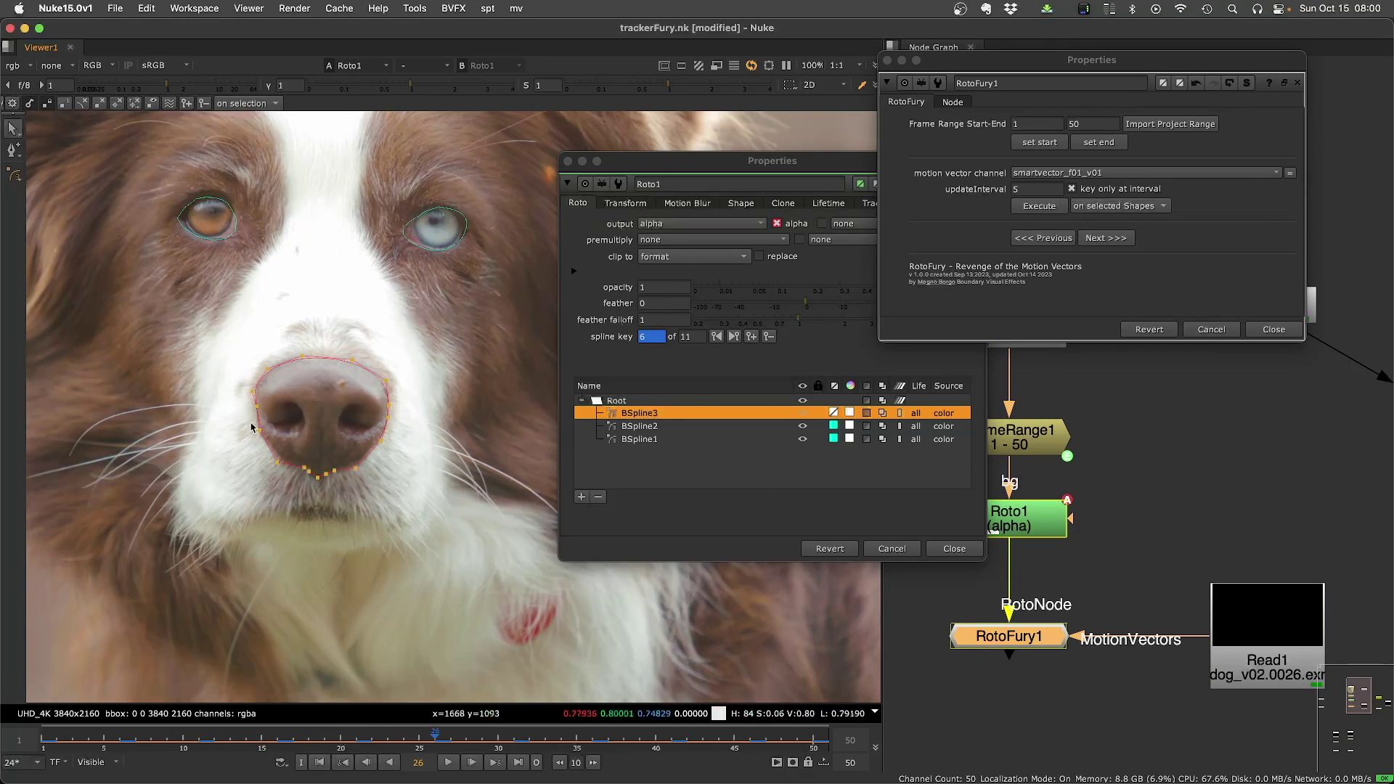
scroll(256, 428, "up", 5)
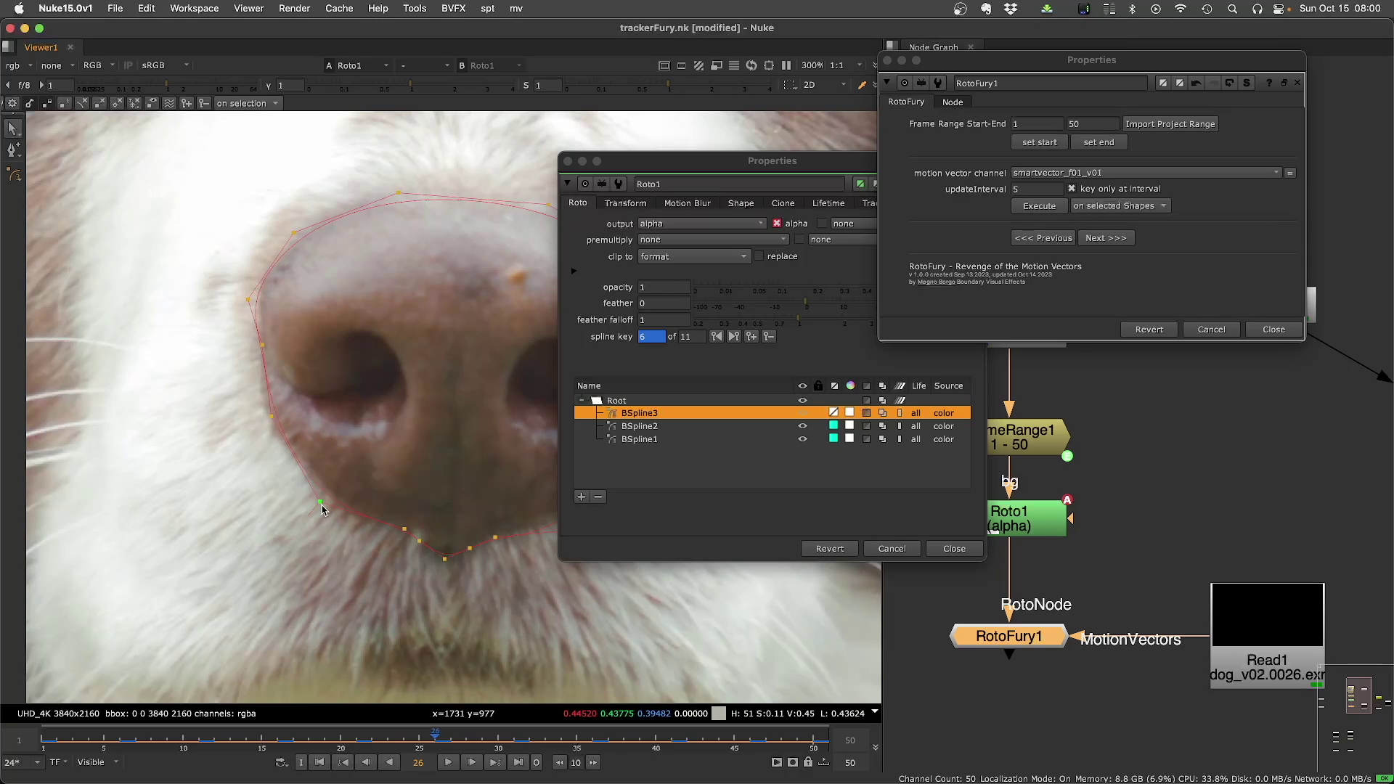
scroll(436, 653, "down", 2)
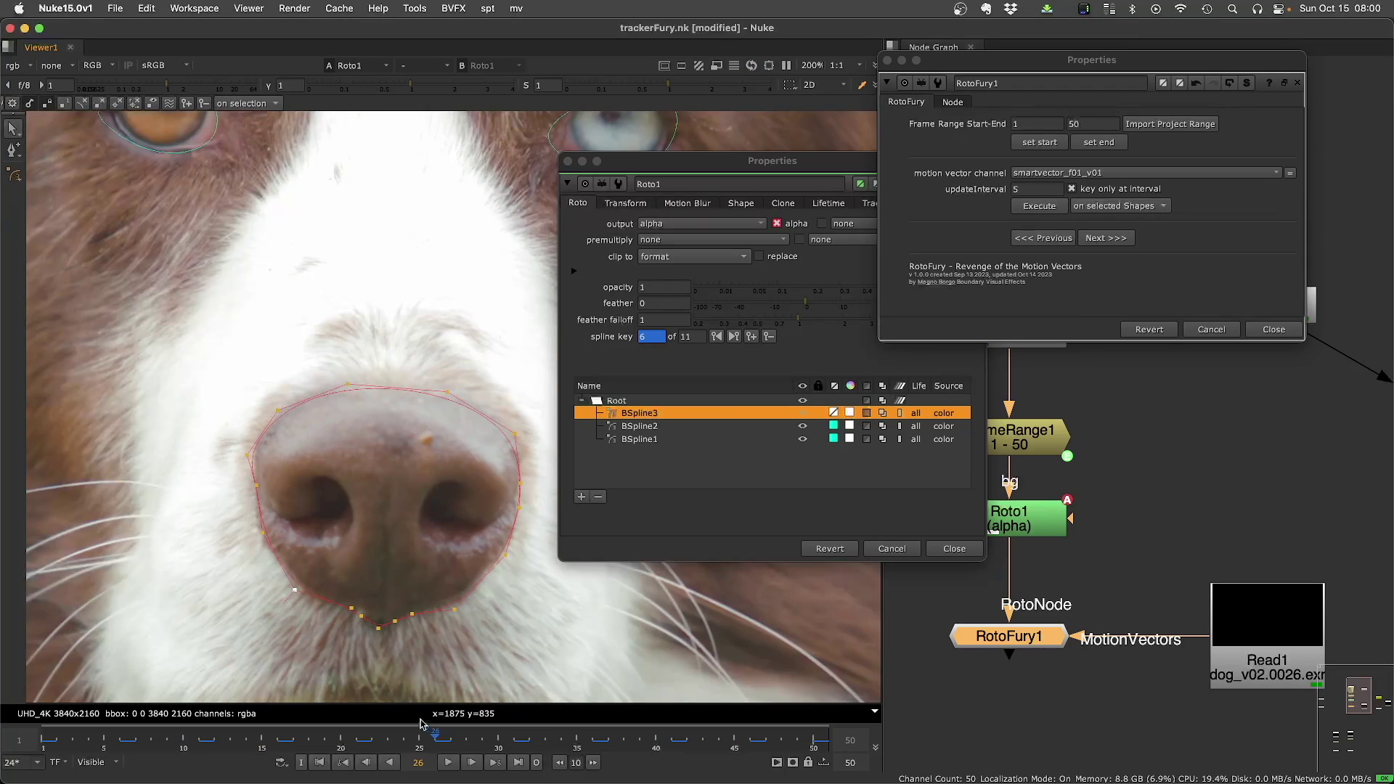
left_click(1035, 145)
left_click(1039, 144)
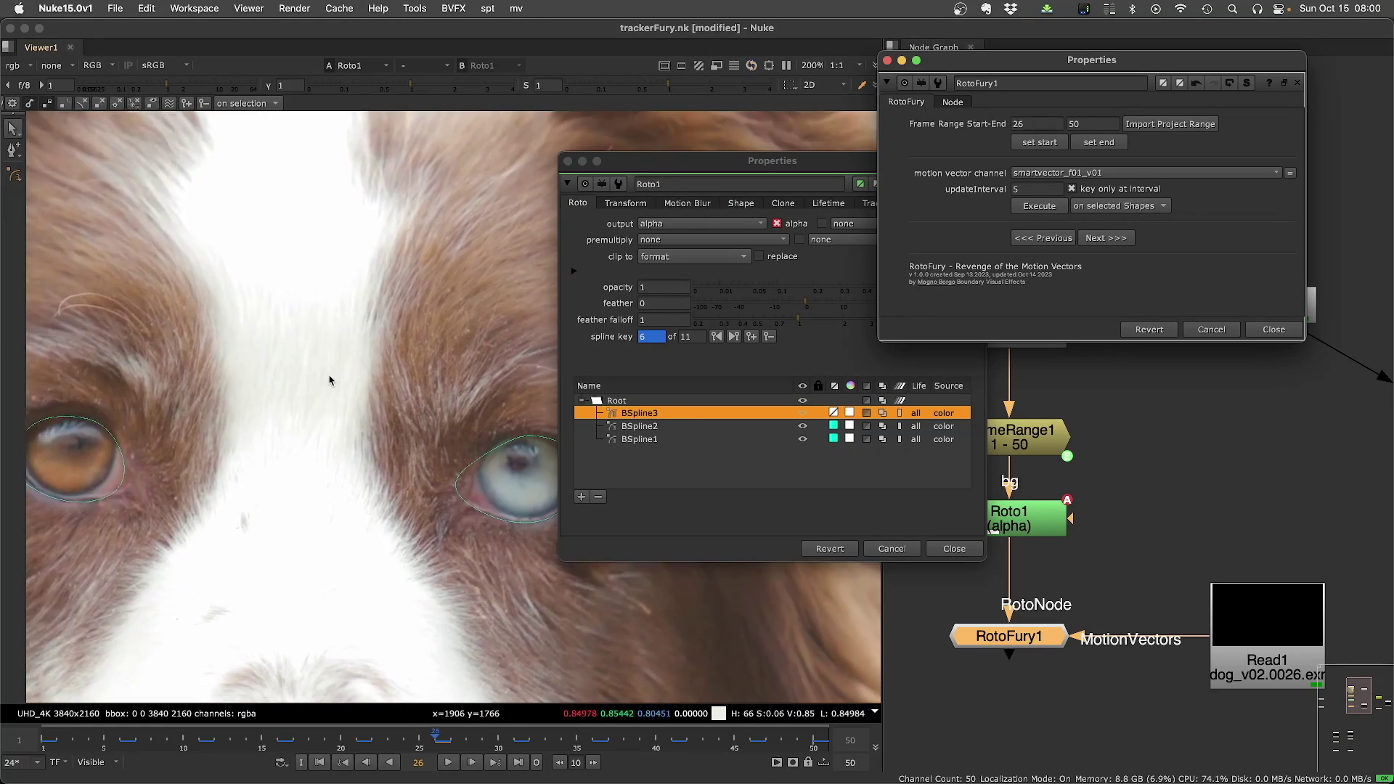
- Draw a closed B-Spline around the red patch on the dog's chest at frame 26
scroll(370, 471, "down", 3)
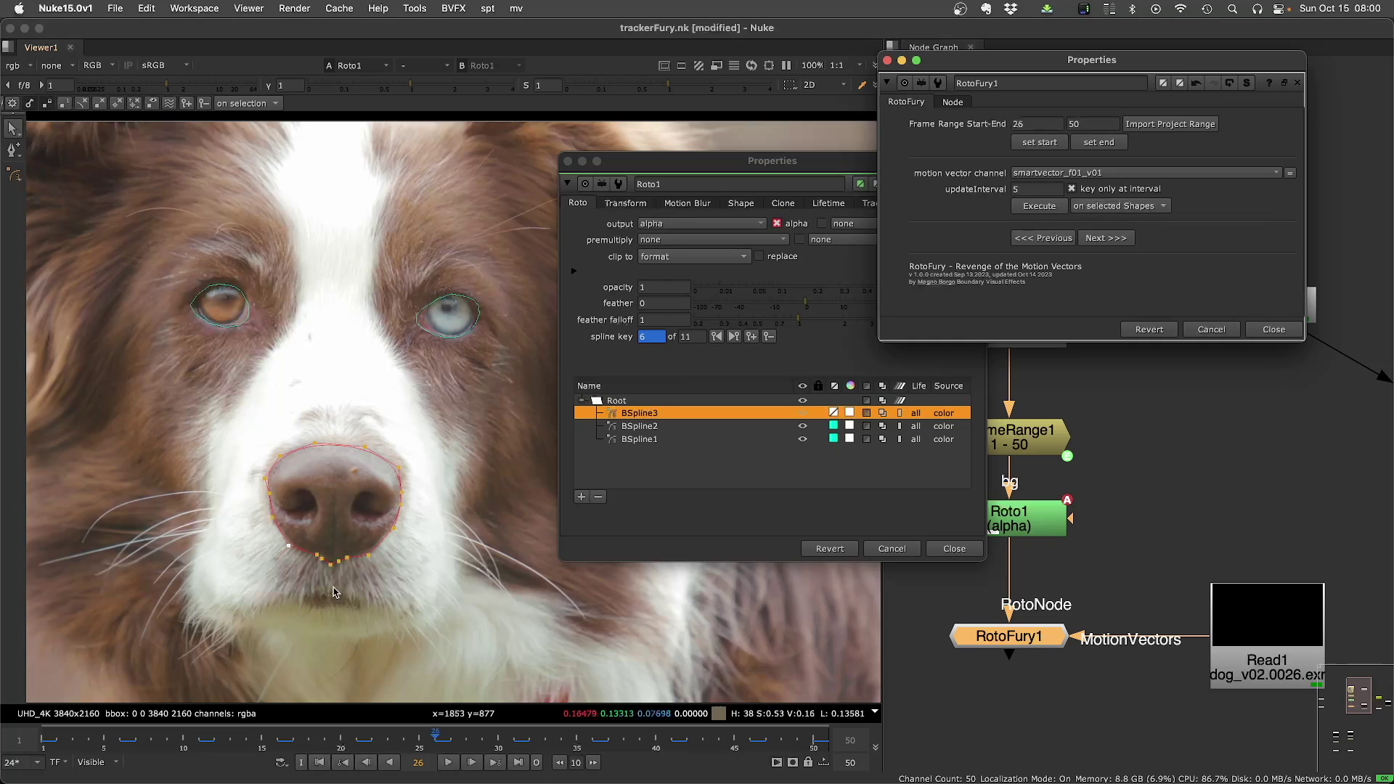
scroll(287, 501, "up", 2)
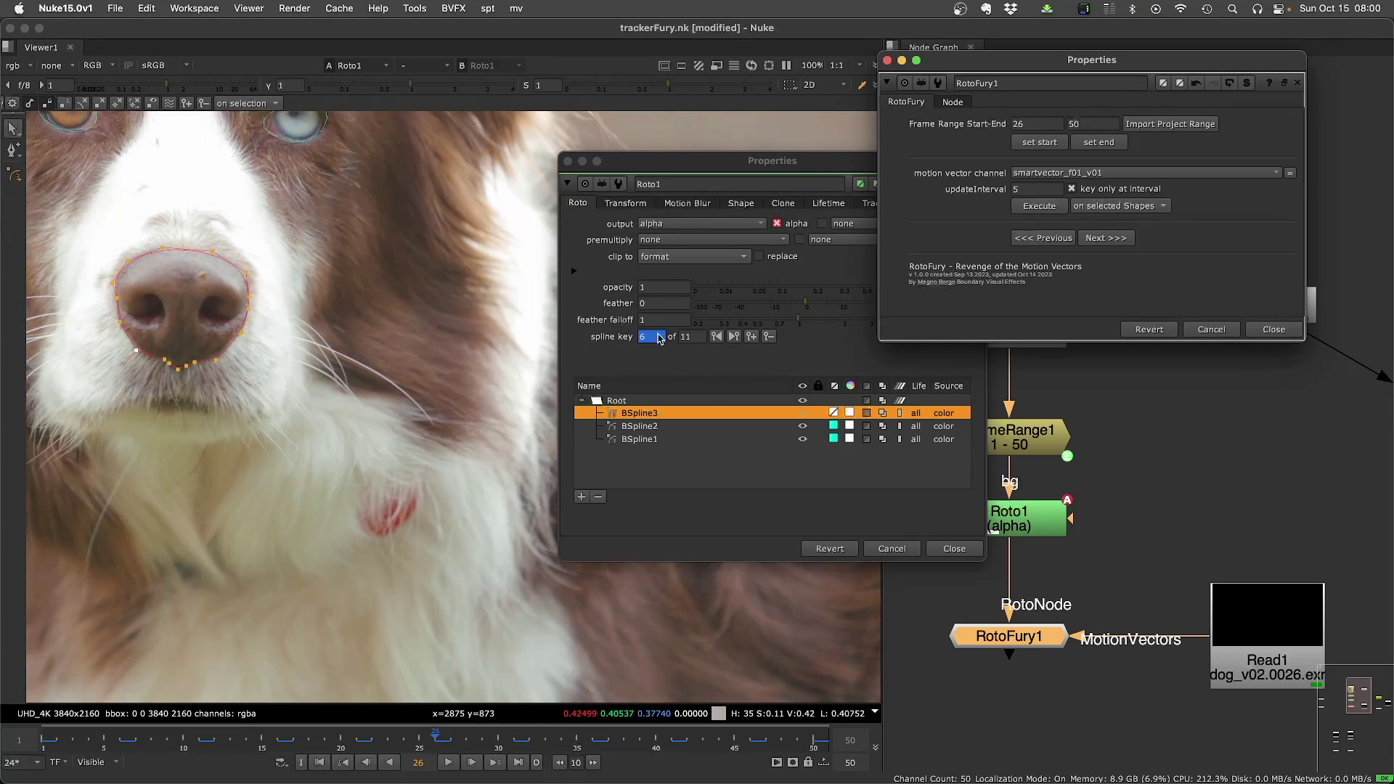
left_click(14, 176)
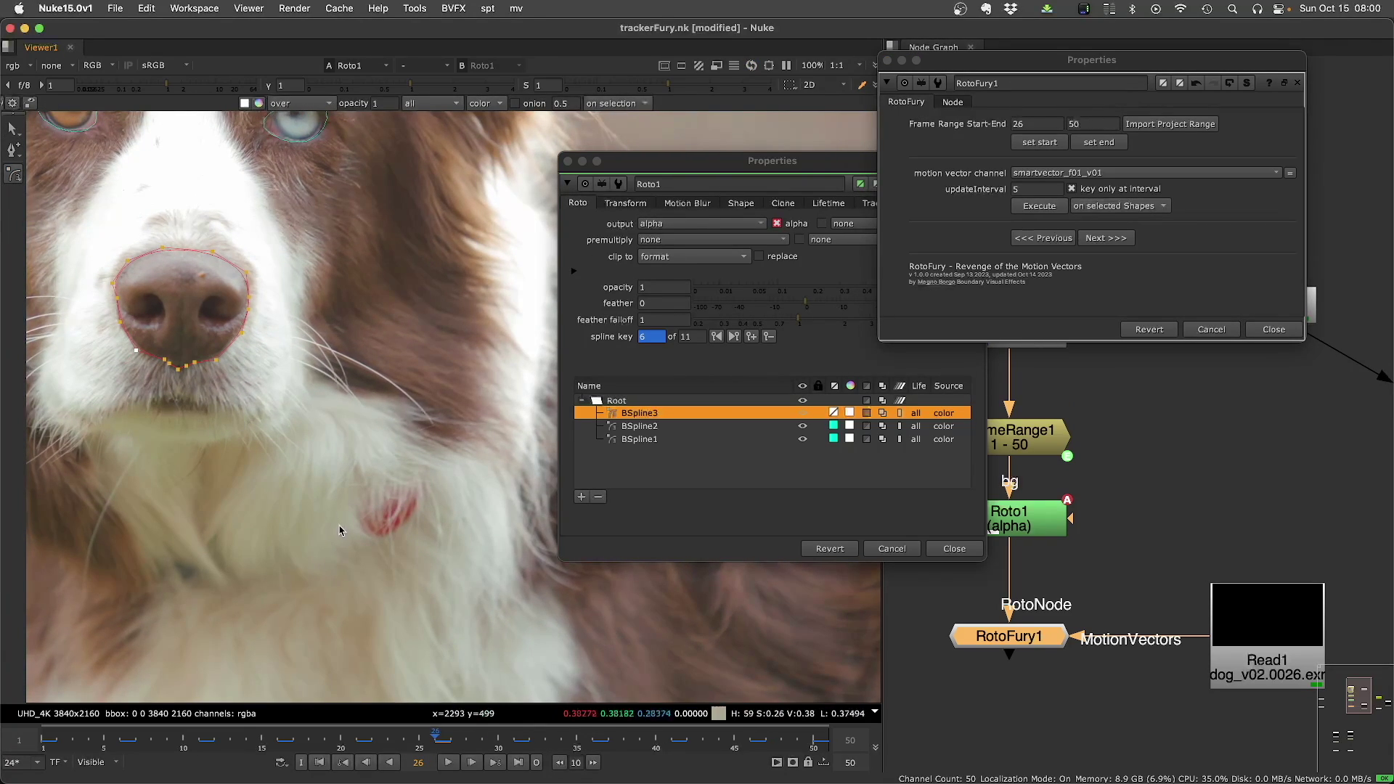
left_click(356, 488)
left_click(359, 530)
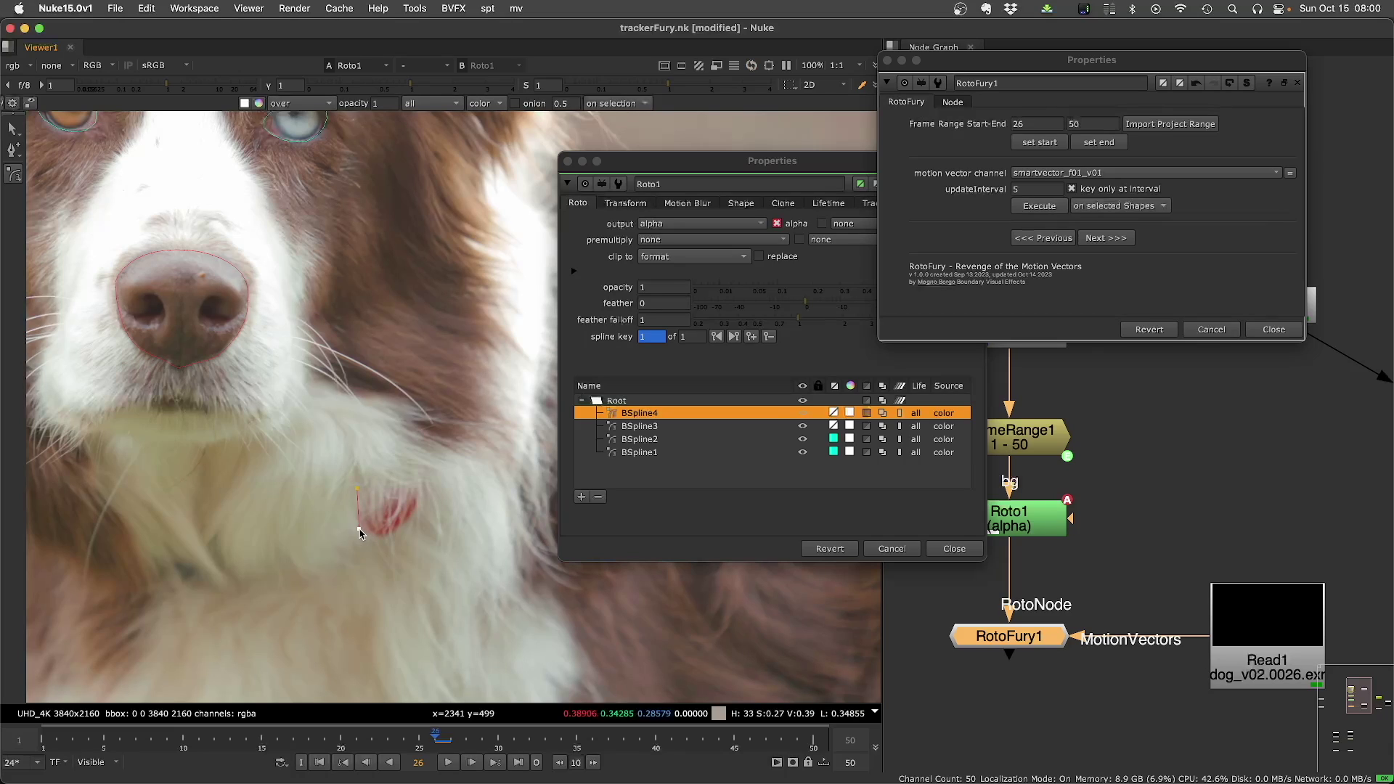
left_click(383, 539)
left_click(414, 518)
left_click(427, 479)
left_click(408, 462)
left_click(357, 488)
- Move the RotoFury1 window beside the red patch and track the new spline forward one interval to frame 31
left_click_drag(979, 73, 668, 297)
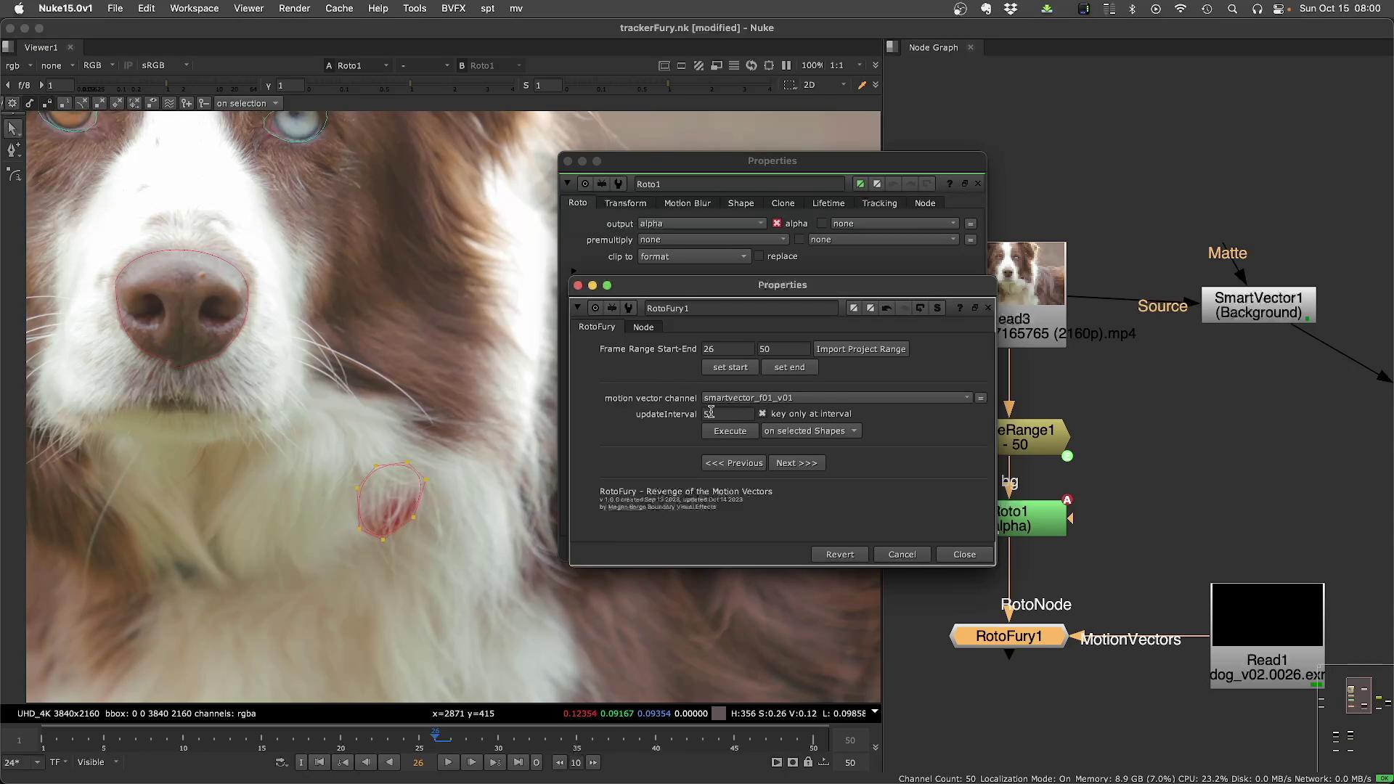
left_click_drag(711, 412, 676, 416)
left_click(803, 463)
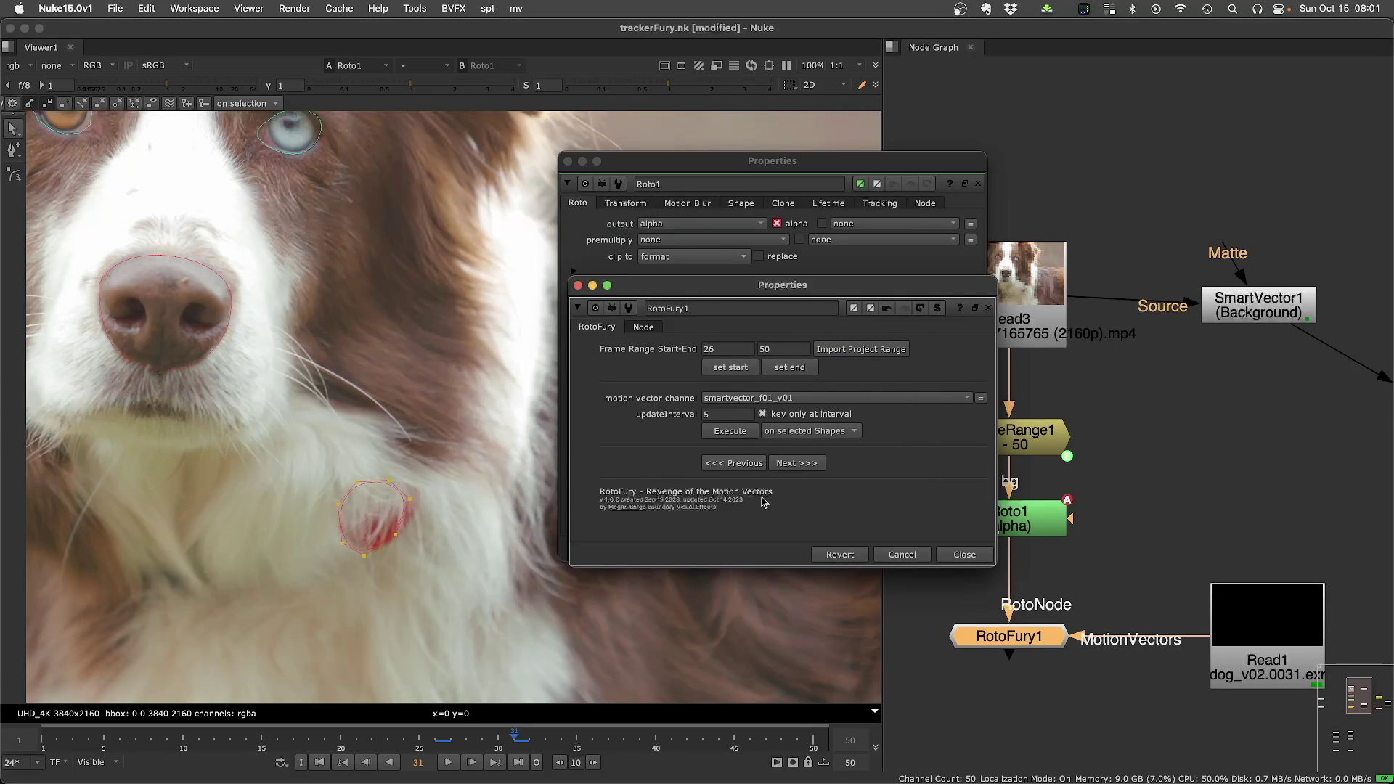
- Shift the outer-edge points of the red patch spline outward at frame 31 and track forward to frame 36
left_click_drag(378, 450, 444, 584)
left_click_drag(397, 503, 411, 501)
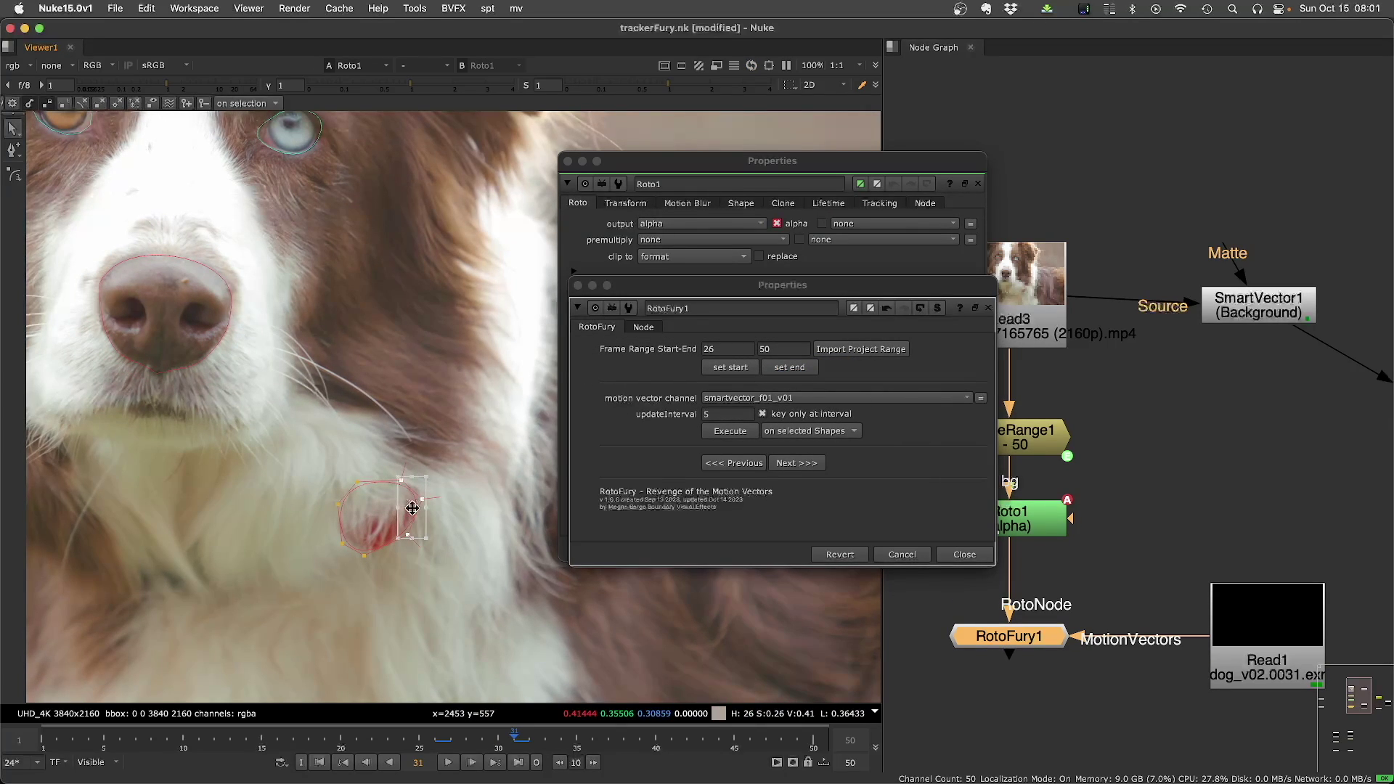
left_click(429, 637)
left_click(770, 461)
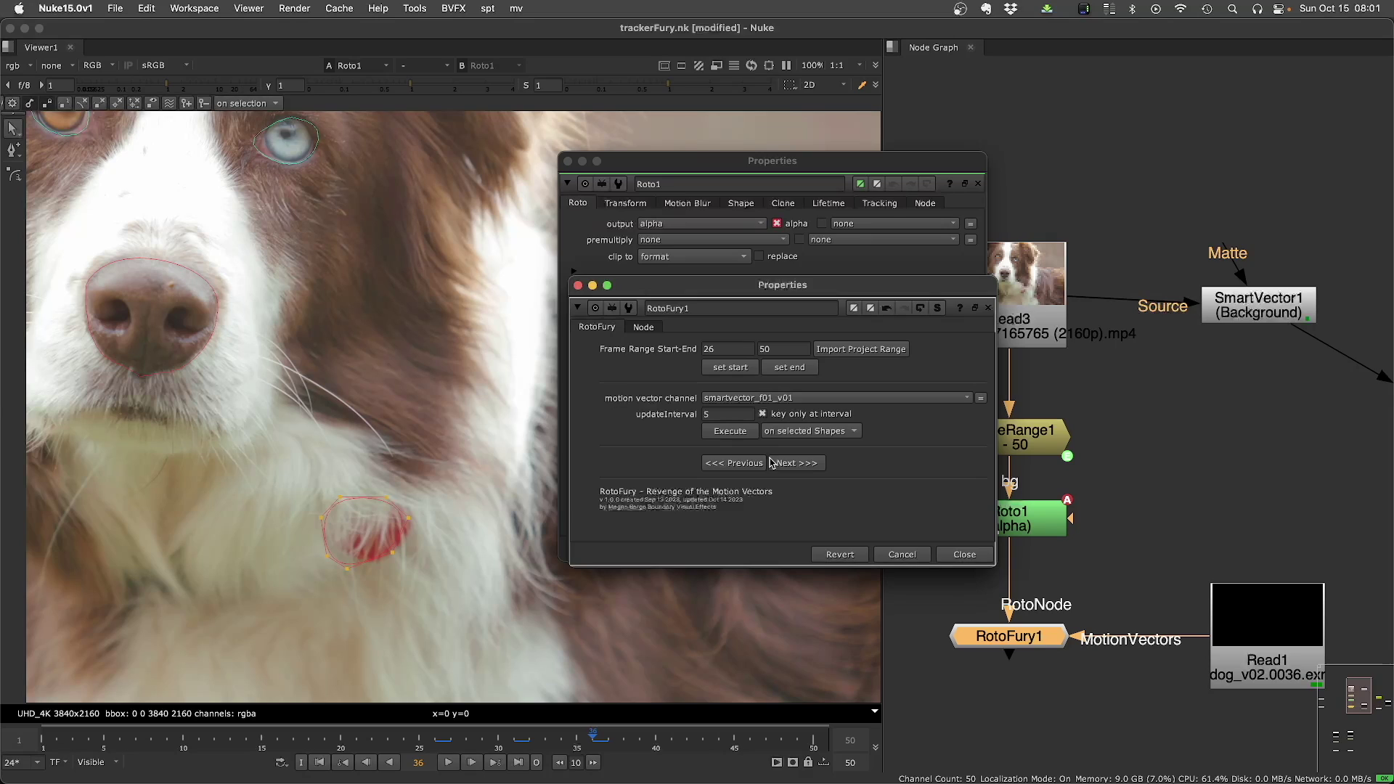
- Return to frame 26, set RotoFury1's update interval to 10 and track the red patch spline backward one interval
left_click(437, 738)
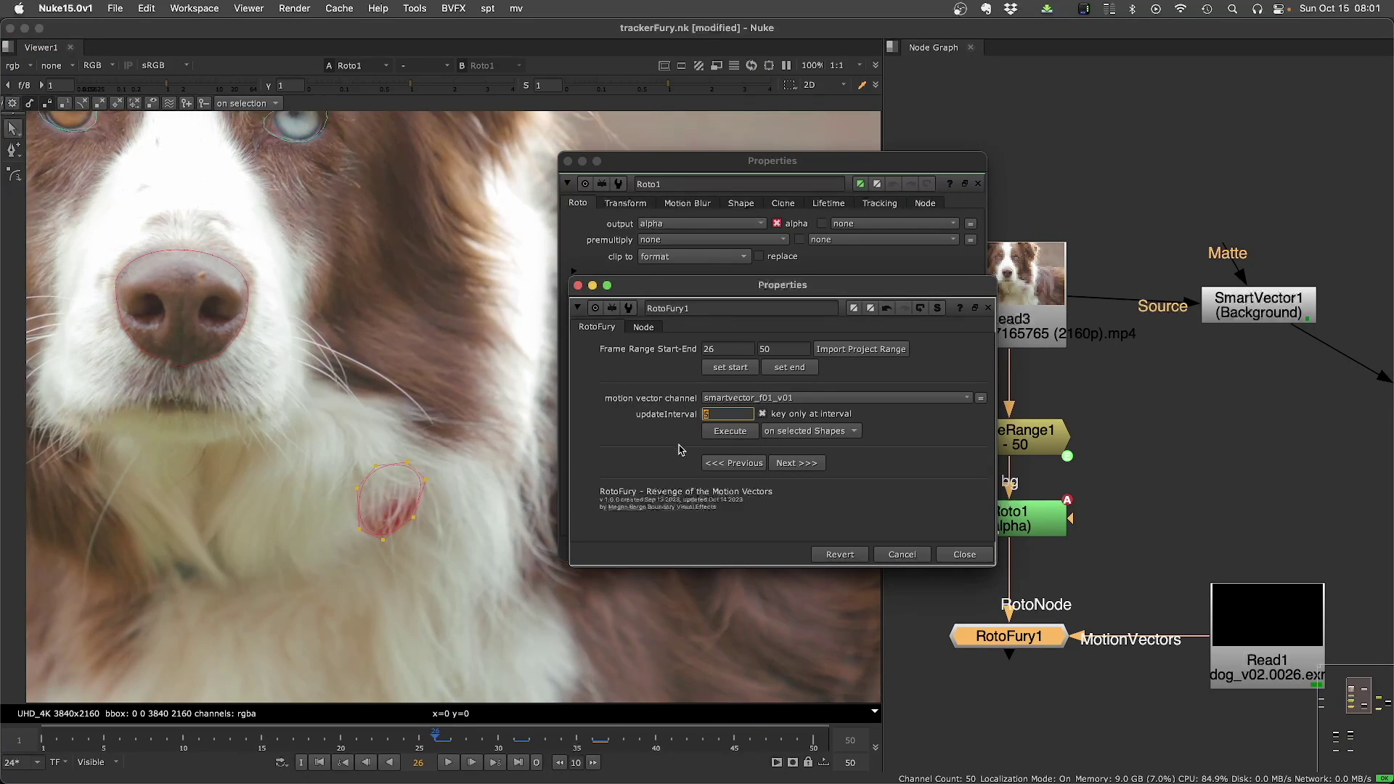
type("10")
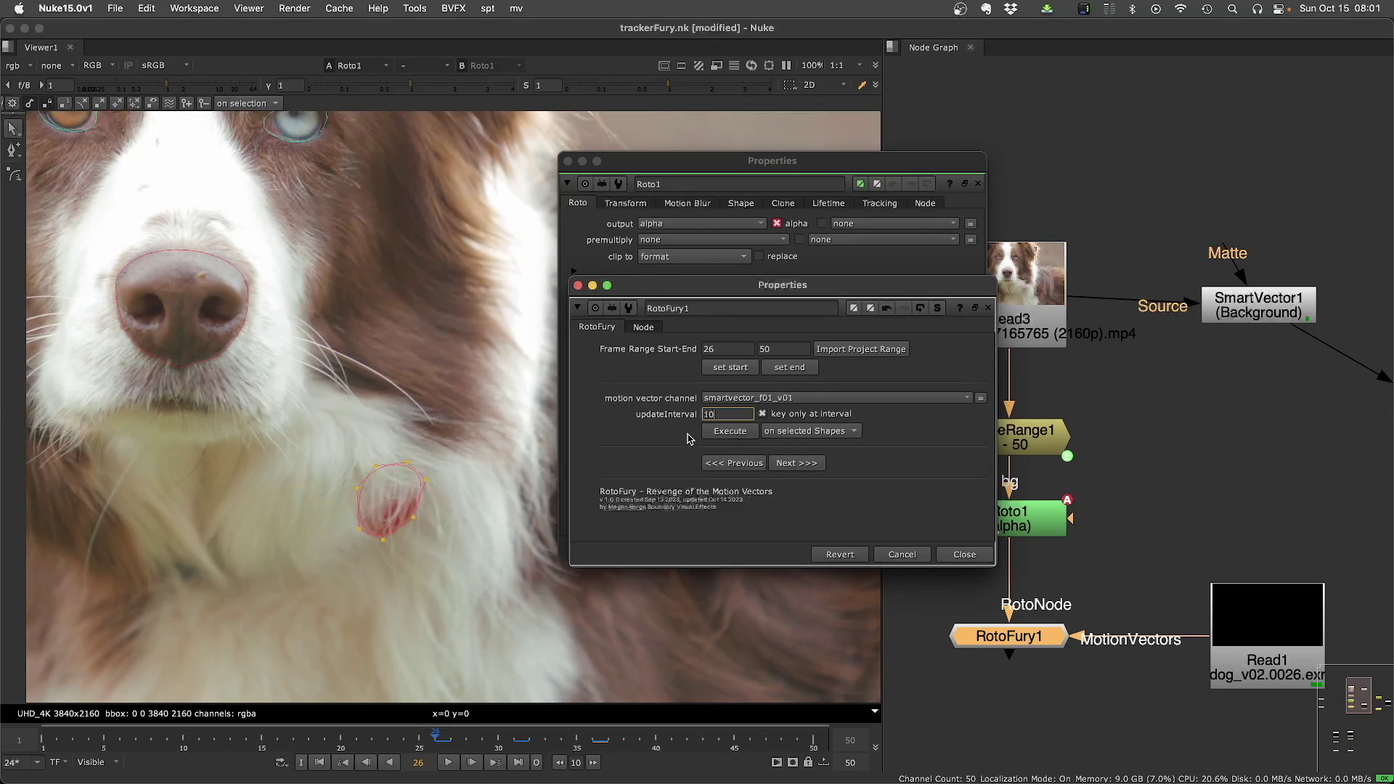
left_click(735, 464)
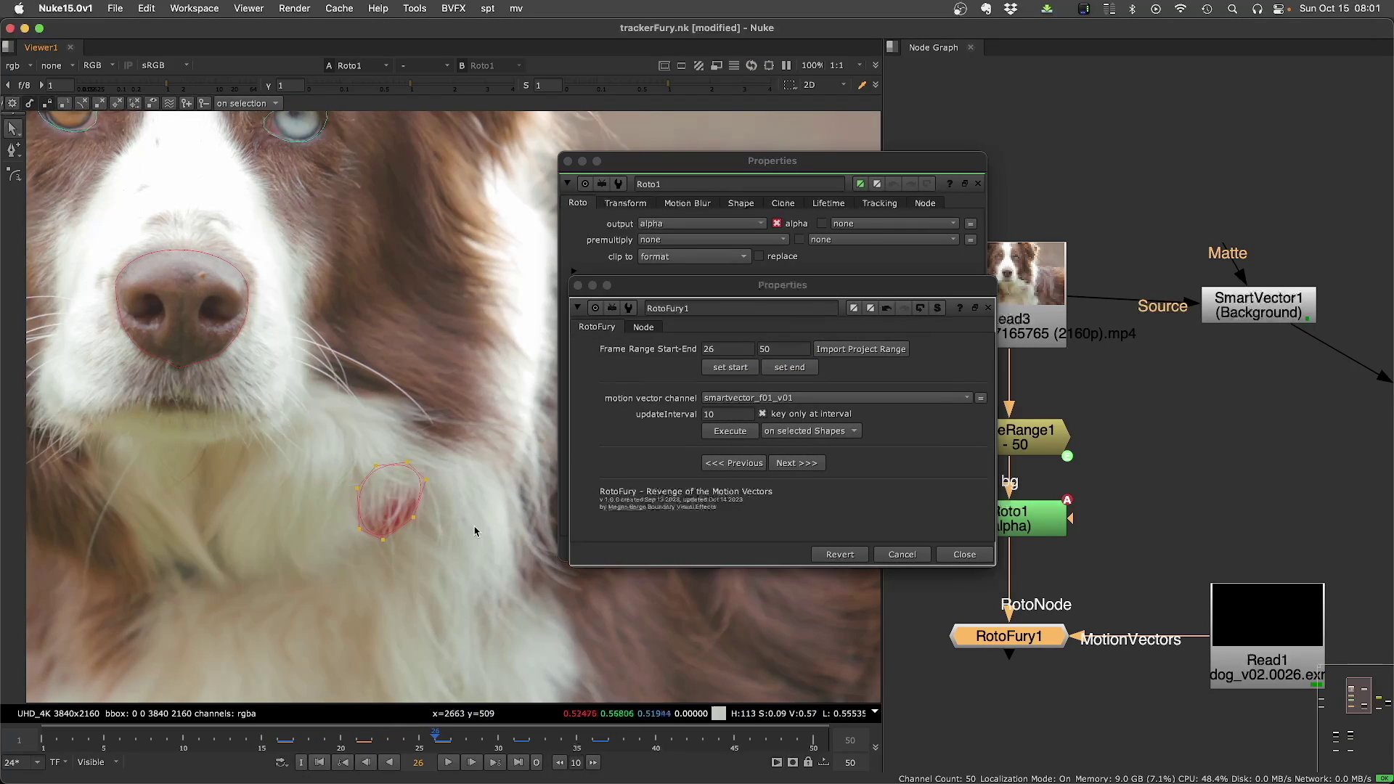
- Set the update interval to 2 and the end frame to 15, and track the red patch spline backward from frame 26
double_click(719, 415)
type("2")
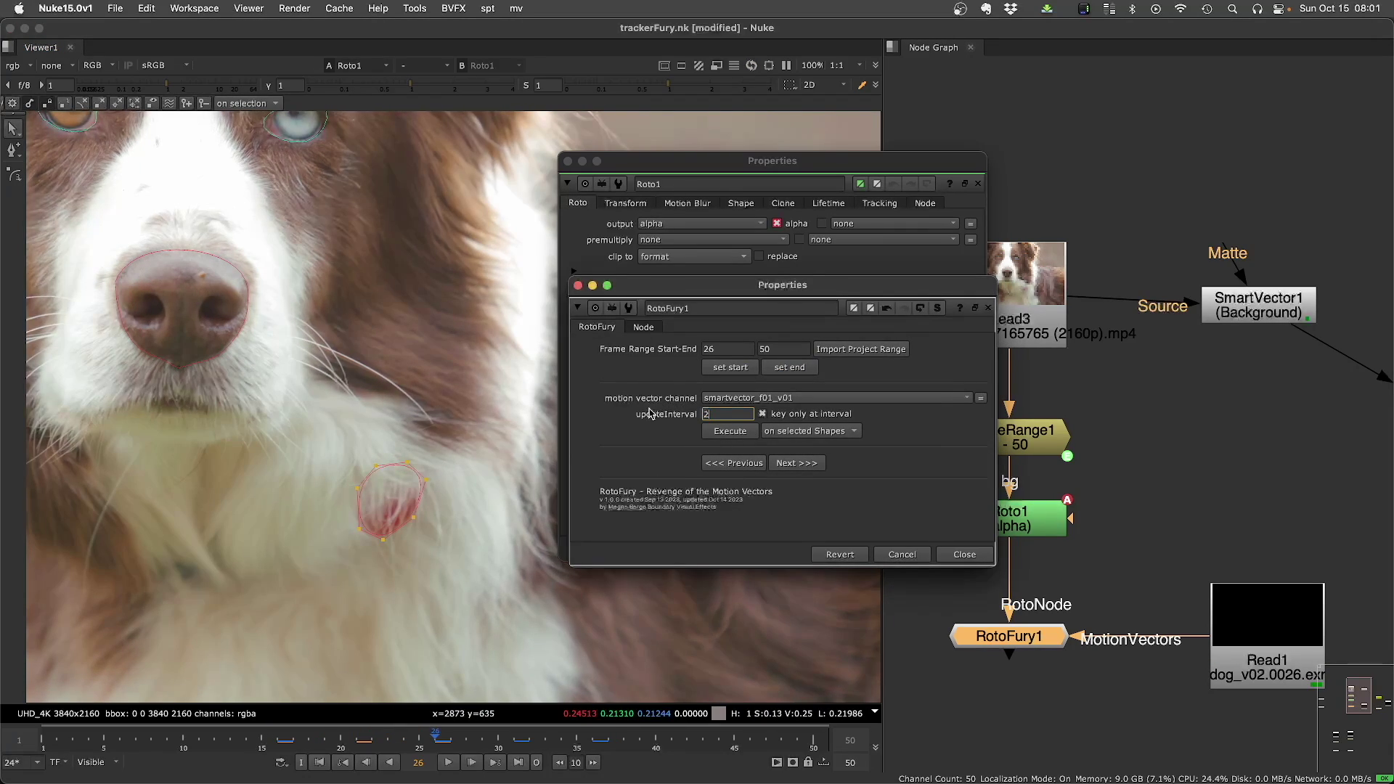
double_click(719, 349)
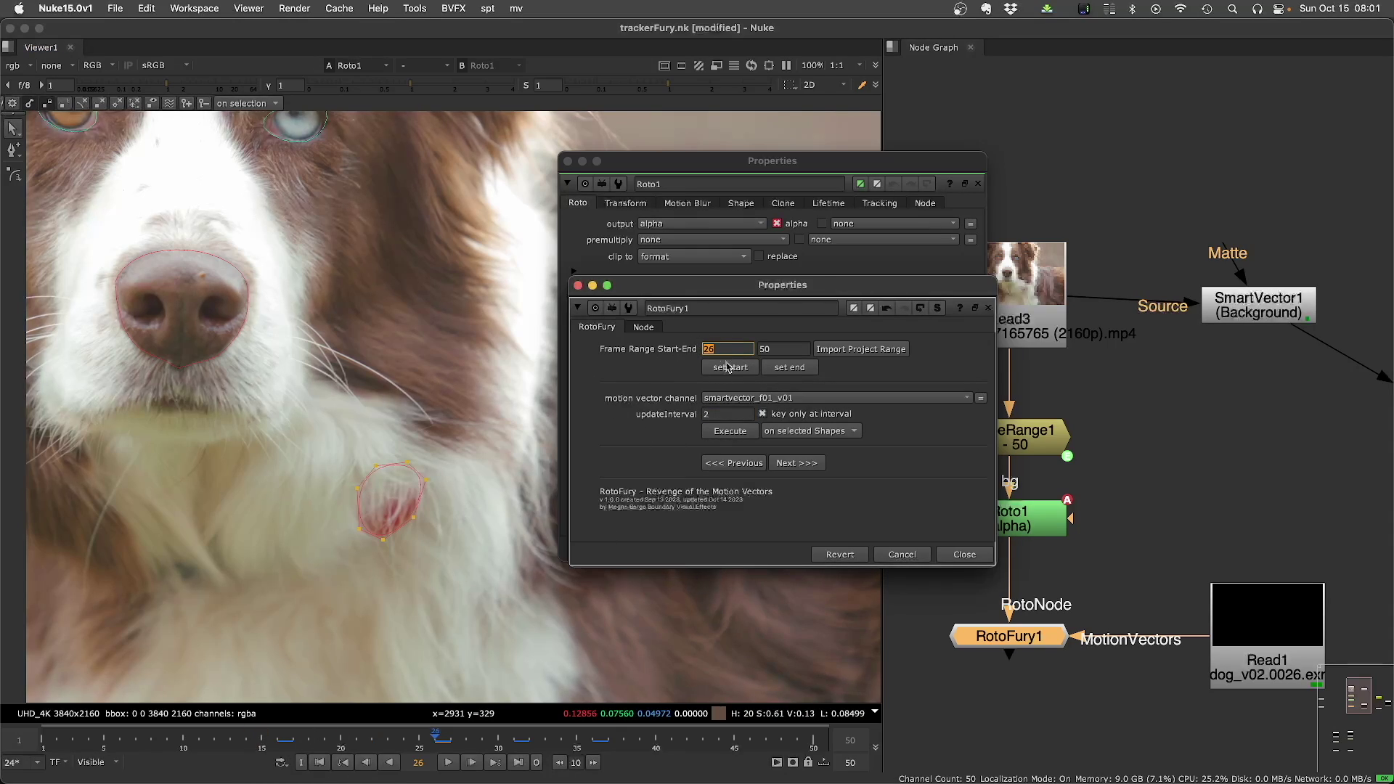
key("Tab")
type("15")
left_click(729, 431)
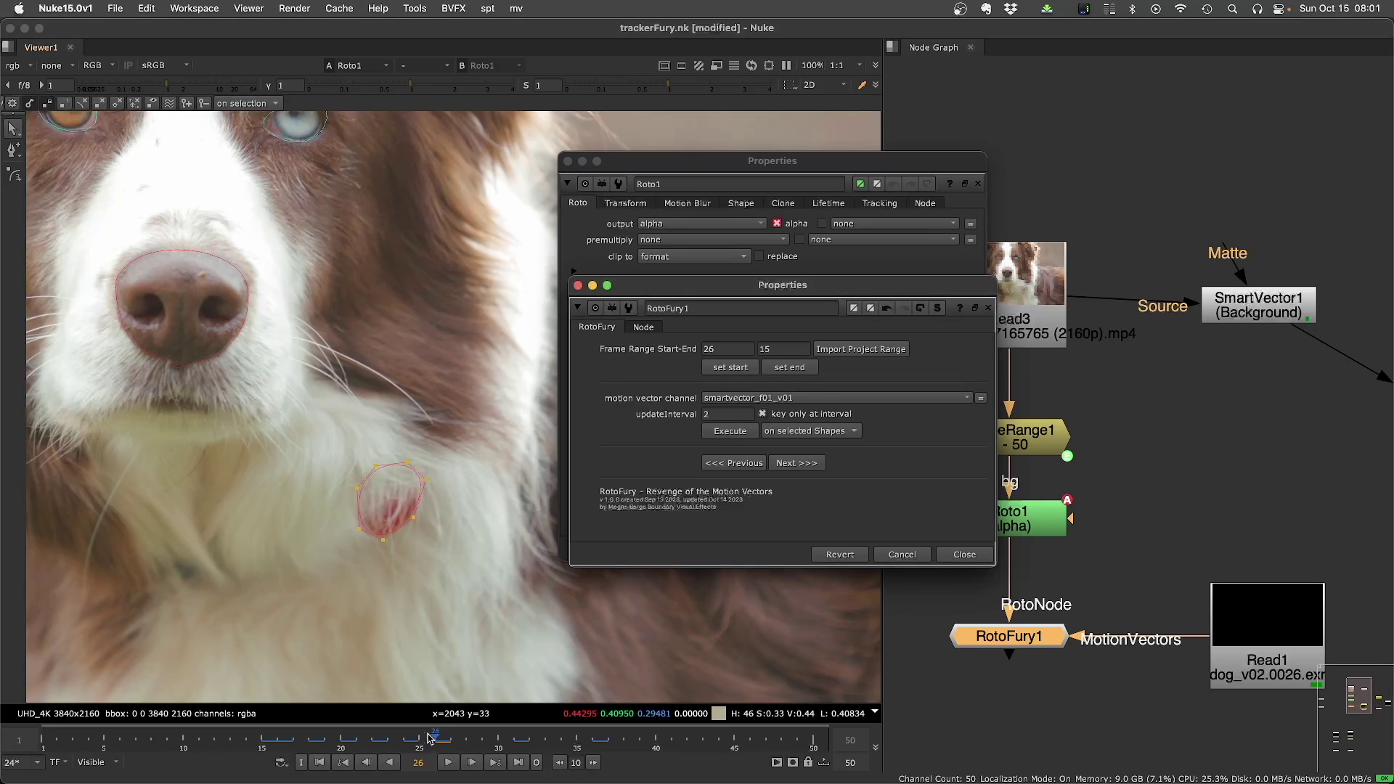
left_click(282, 734)
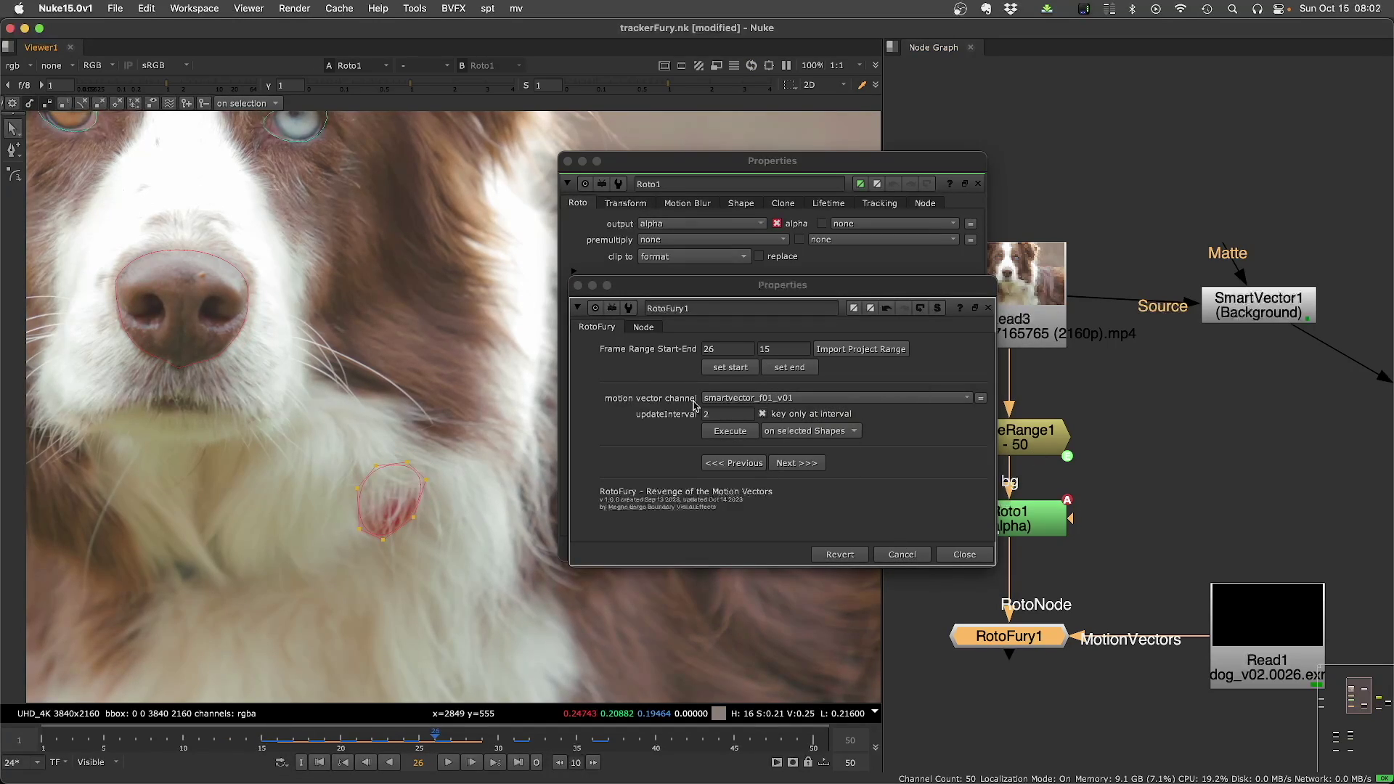
left_click(762, 494)
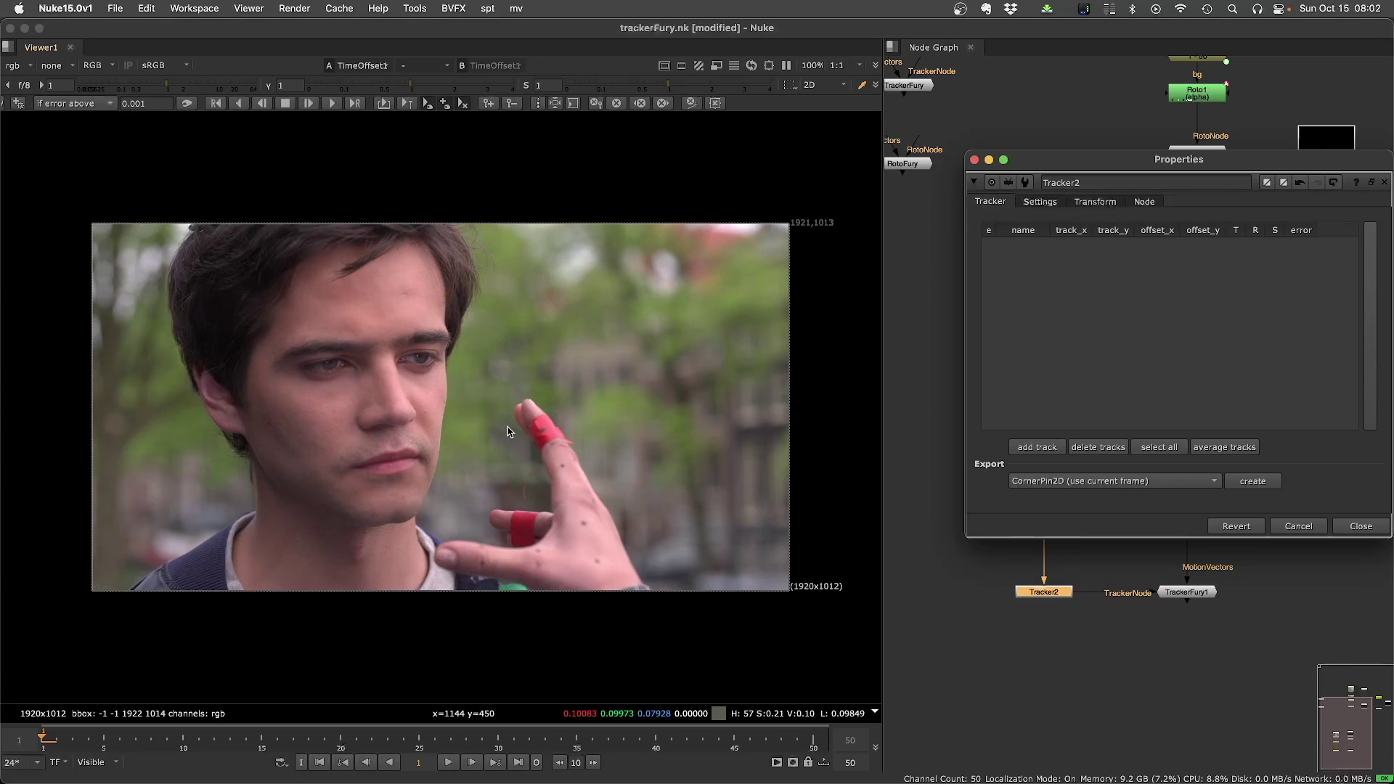
- Place four Tracker2 track points at frame 1: on both of the man's eyes, on his nose and on the blurred background
left_click(335, 371)
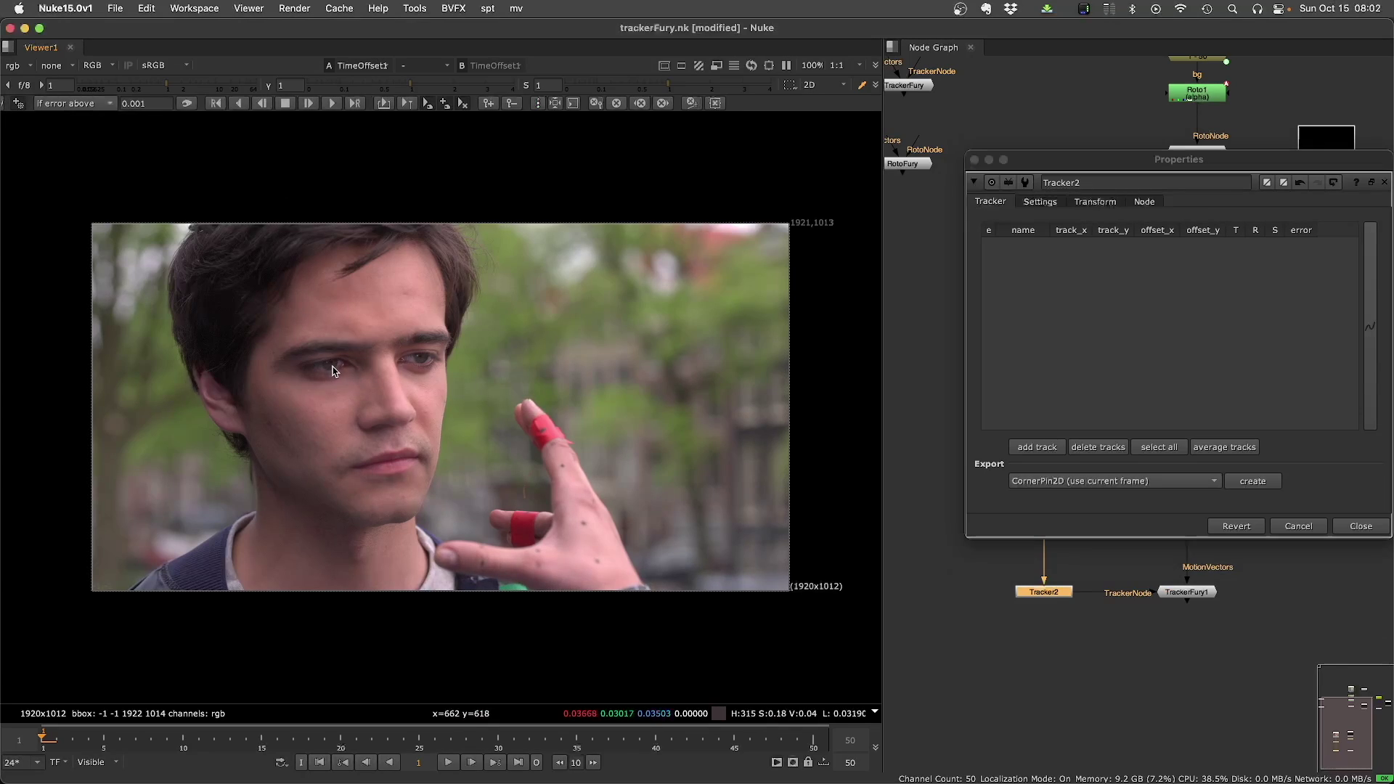
left_click(335, 368, "alt+super")
left_click(421, 360, "alt+super")
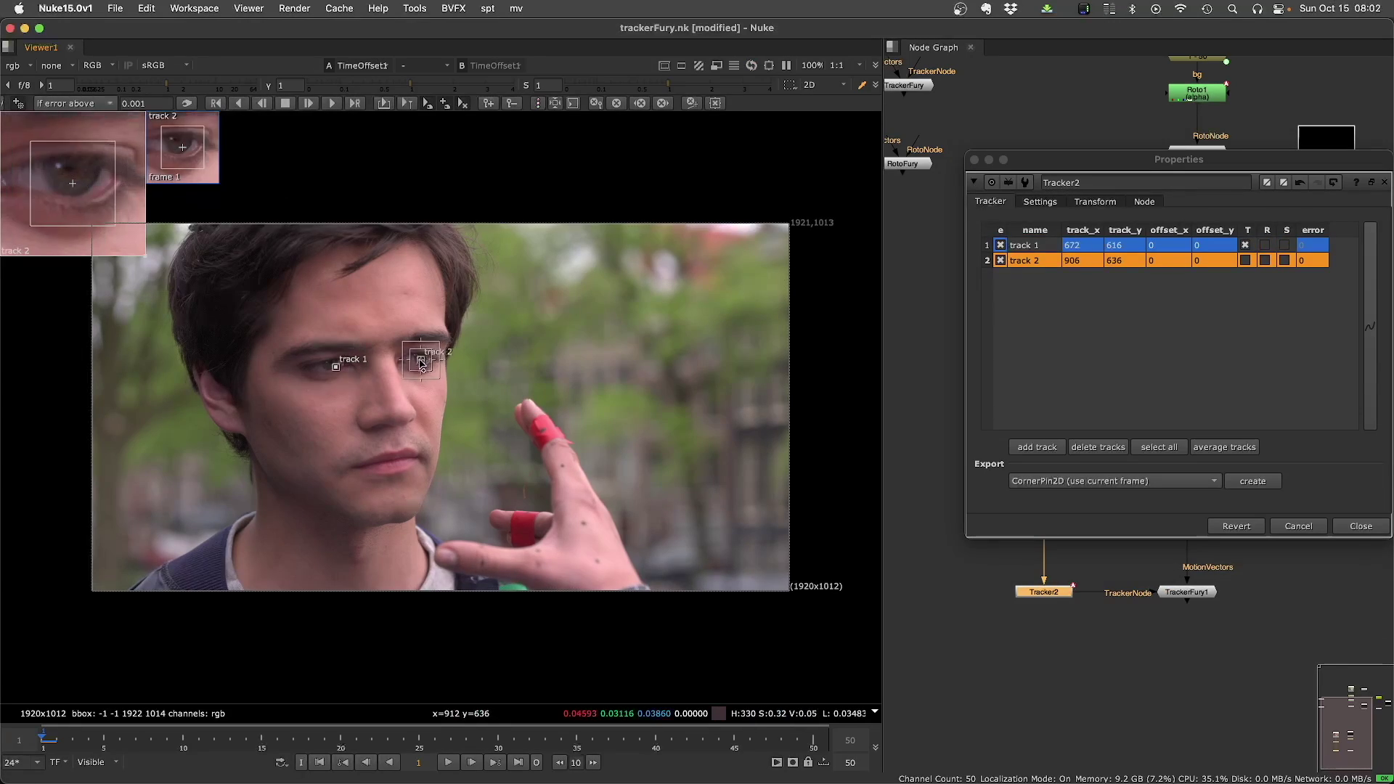
left_click(404, 419, "alt+super")
left_click(748, 419, "alt+super")
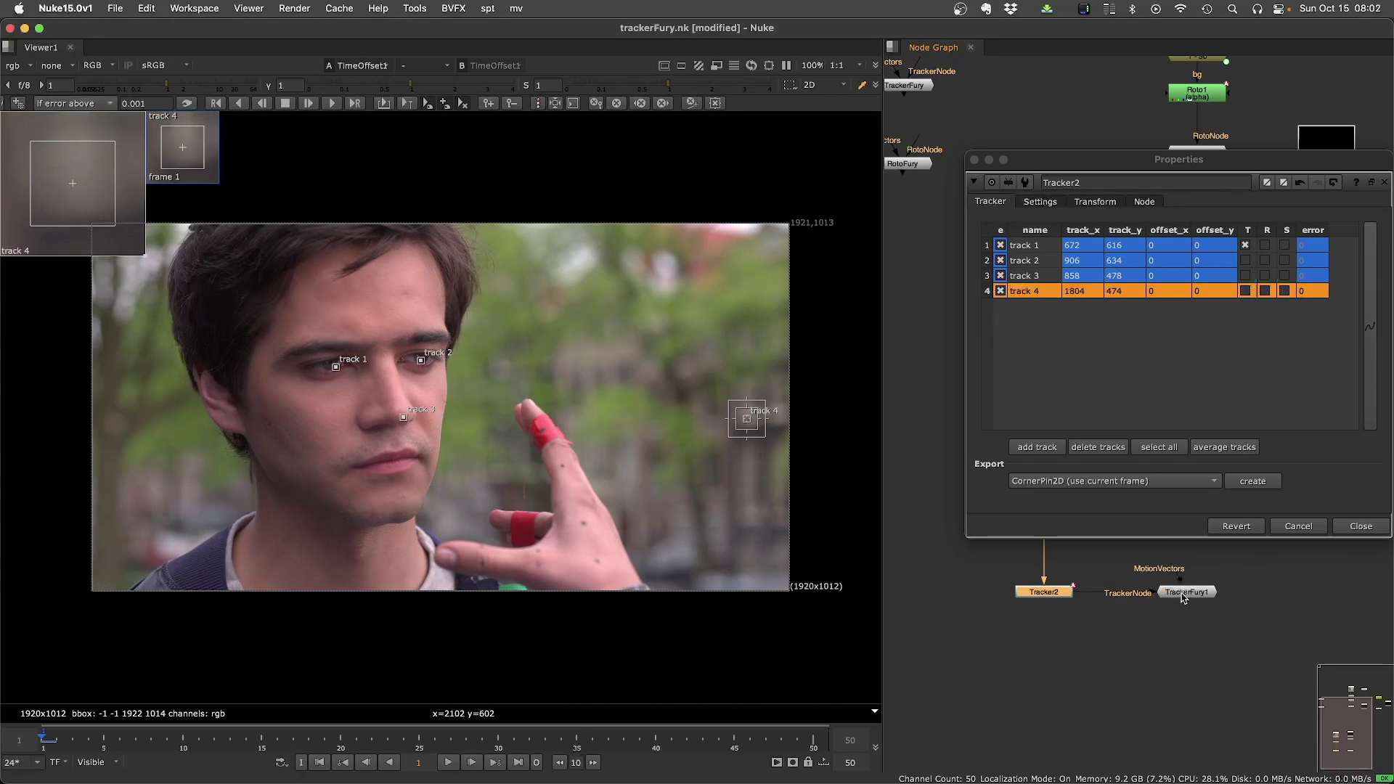
- Open TrackerFury1, set its end frame to 50 and run motion vector tracking on all trackers
middle_click_drag(1177, 565, 1093, 699)
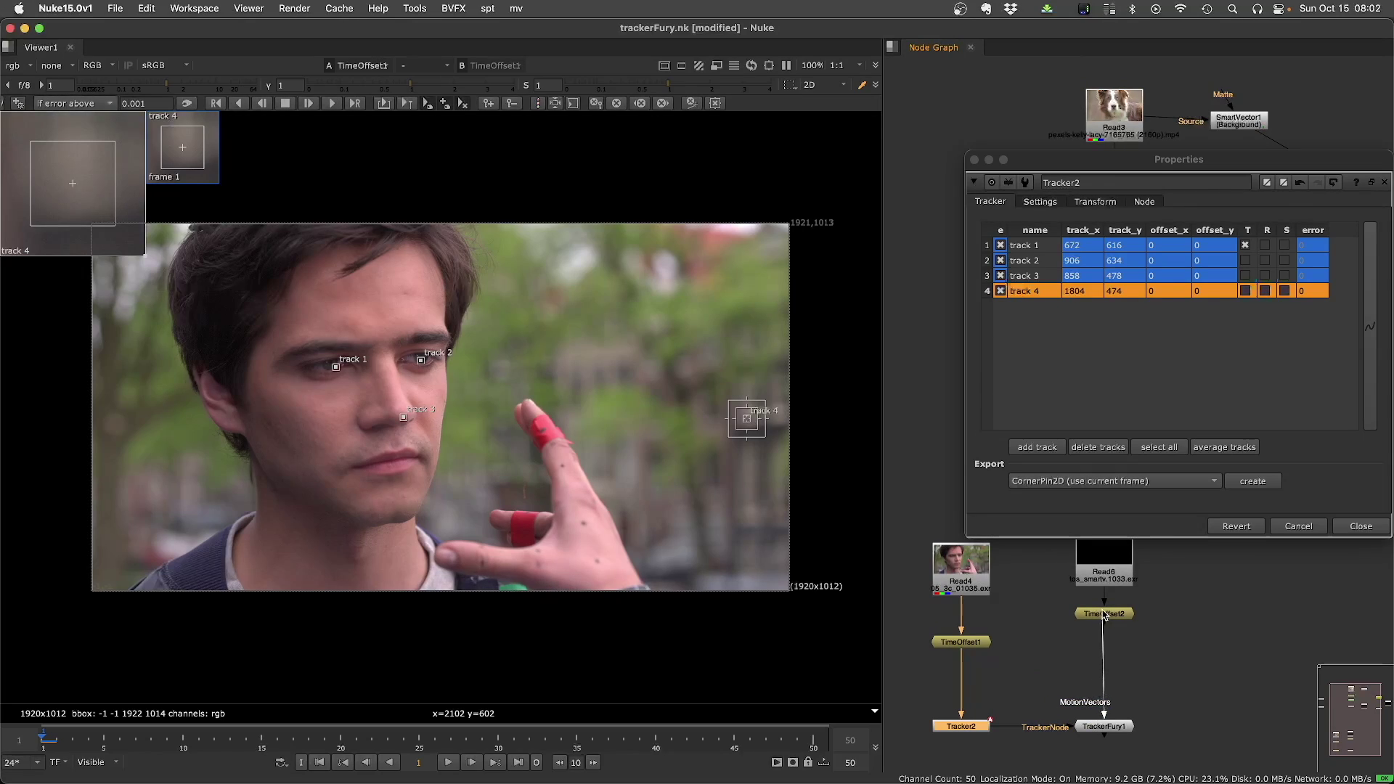
left_click(1104, 726)
double_click(1104, 726)
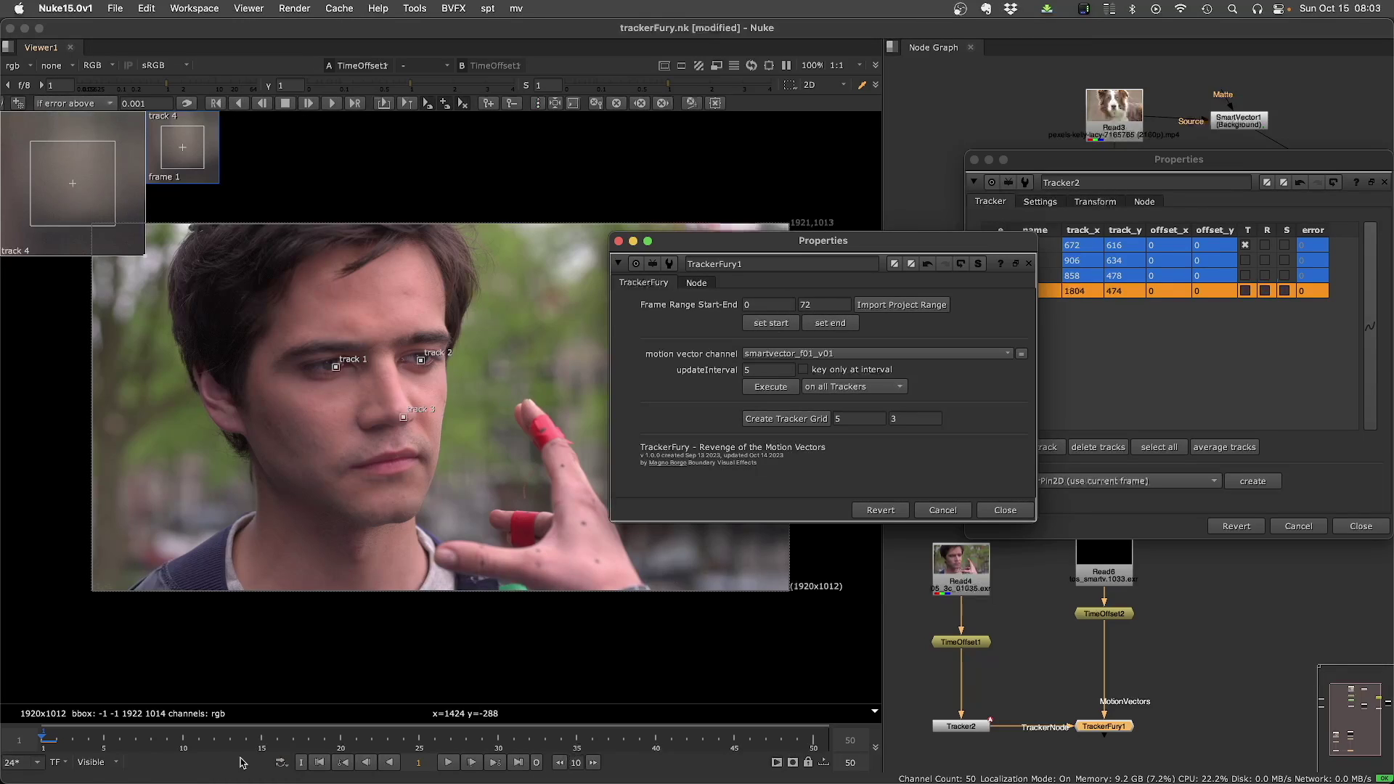
double_click(821, 305)
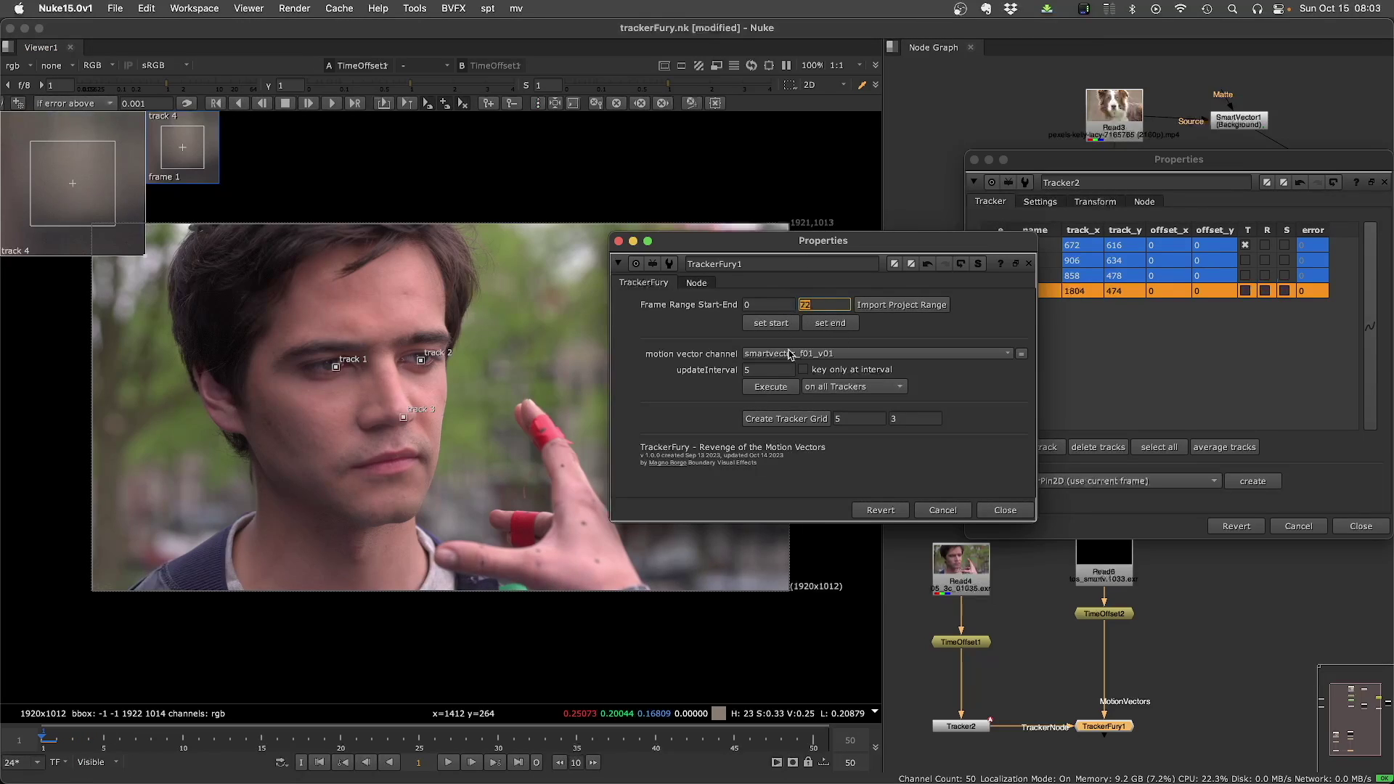
type("50")
key("Return")
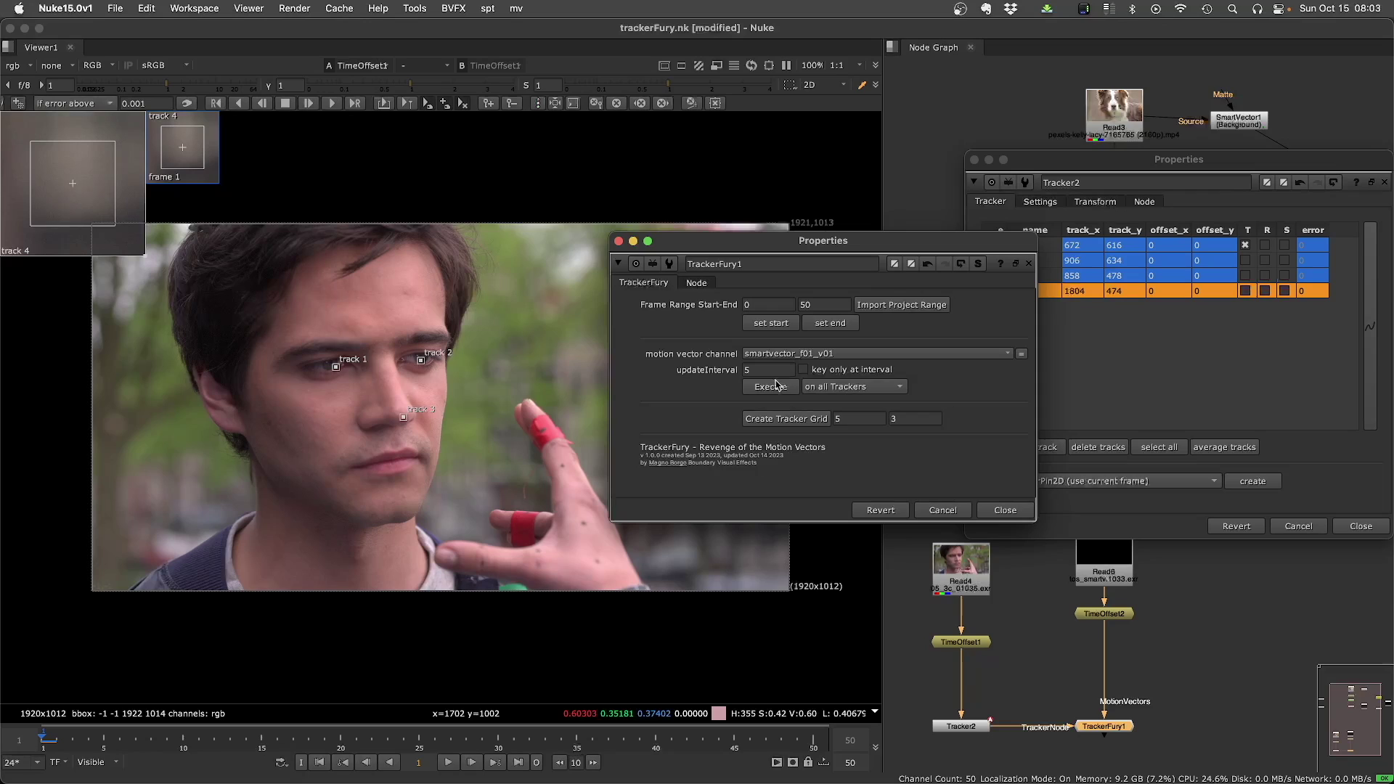
left_click(769, 388)
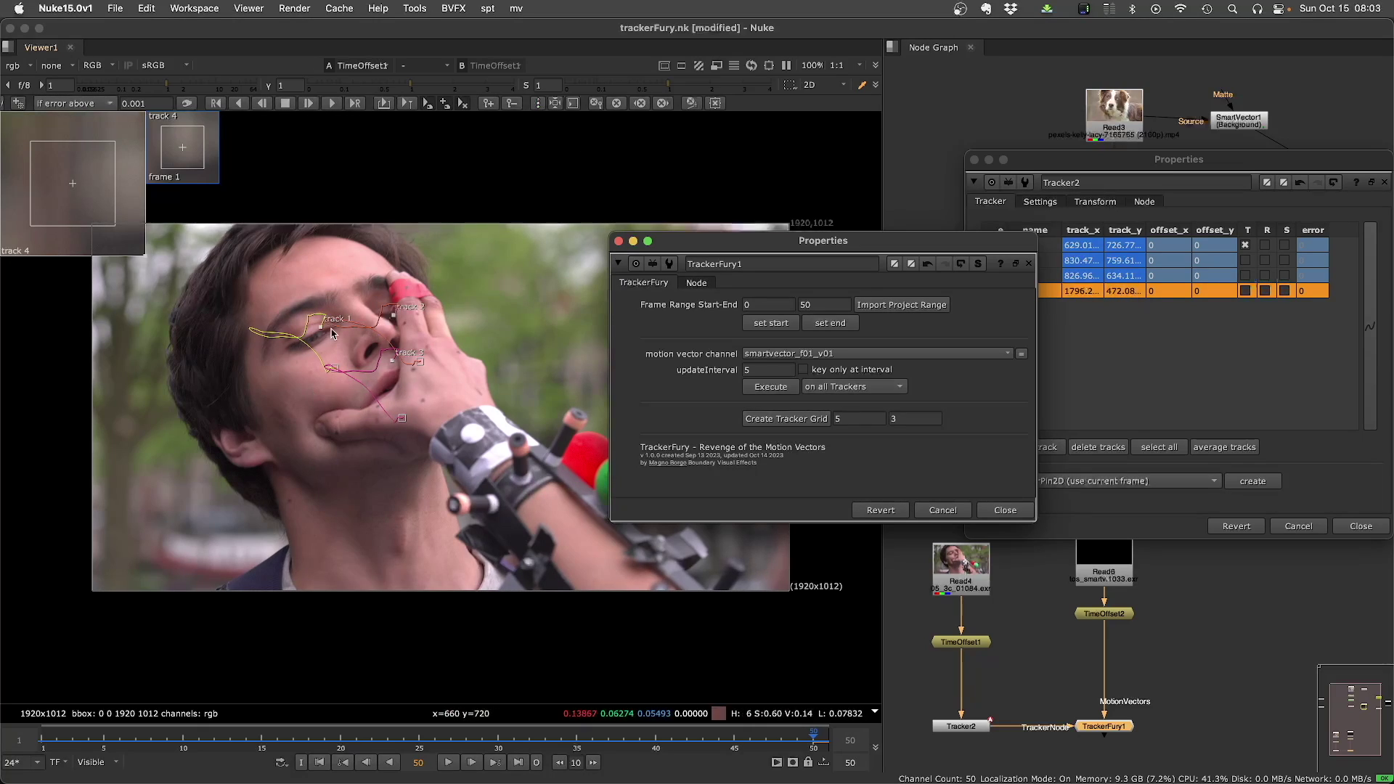
- Step through frames 3 to 16 to examine how track 1 follows the man's eye
left_click(183, 741)
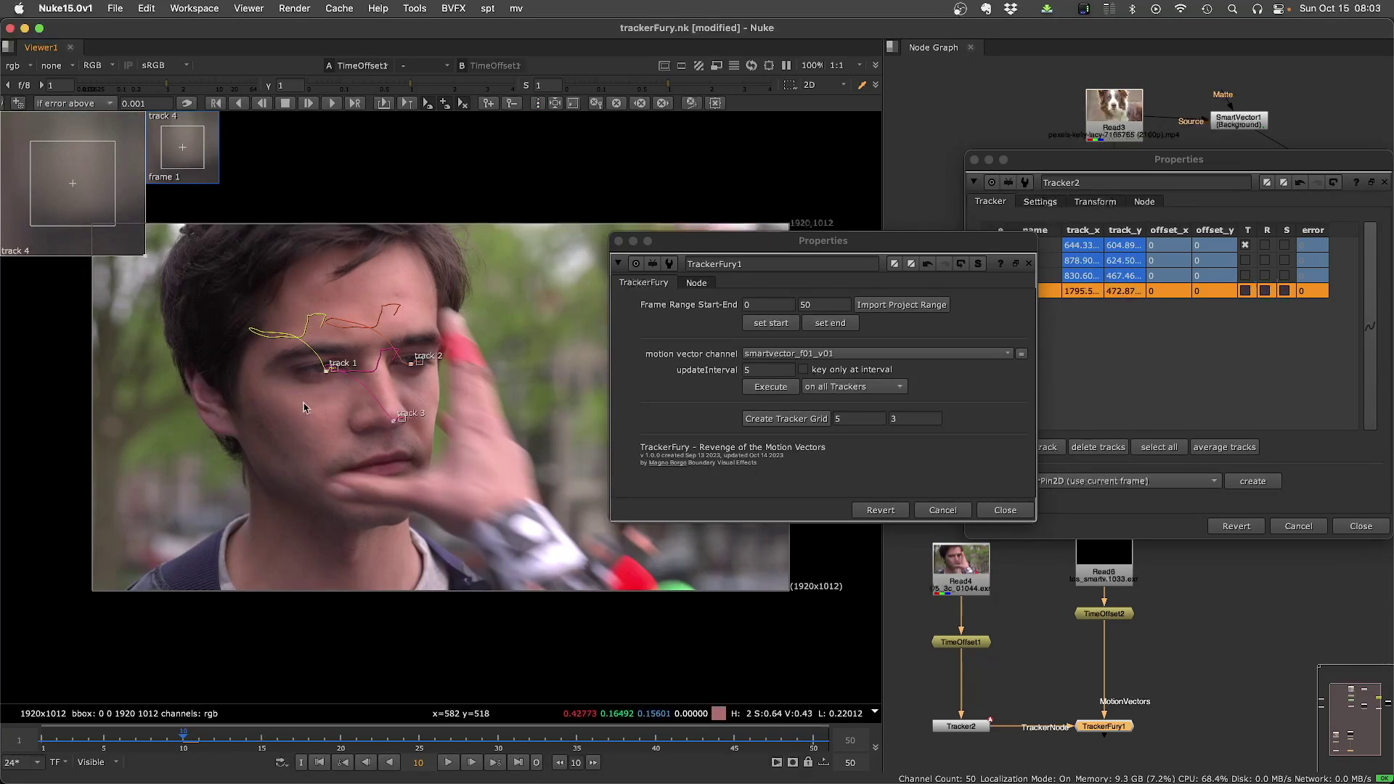
scroll(331, 379, "up", 3)
key("Left")
key("Left")
key("Left")
key("Left")
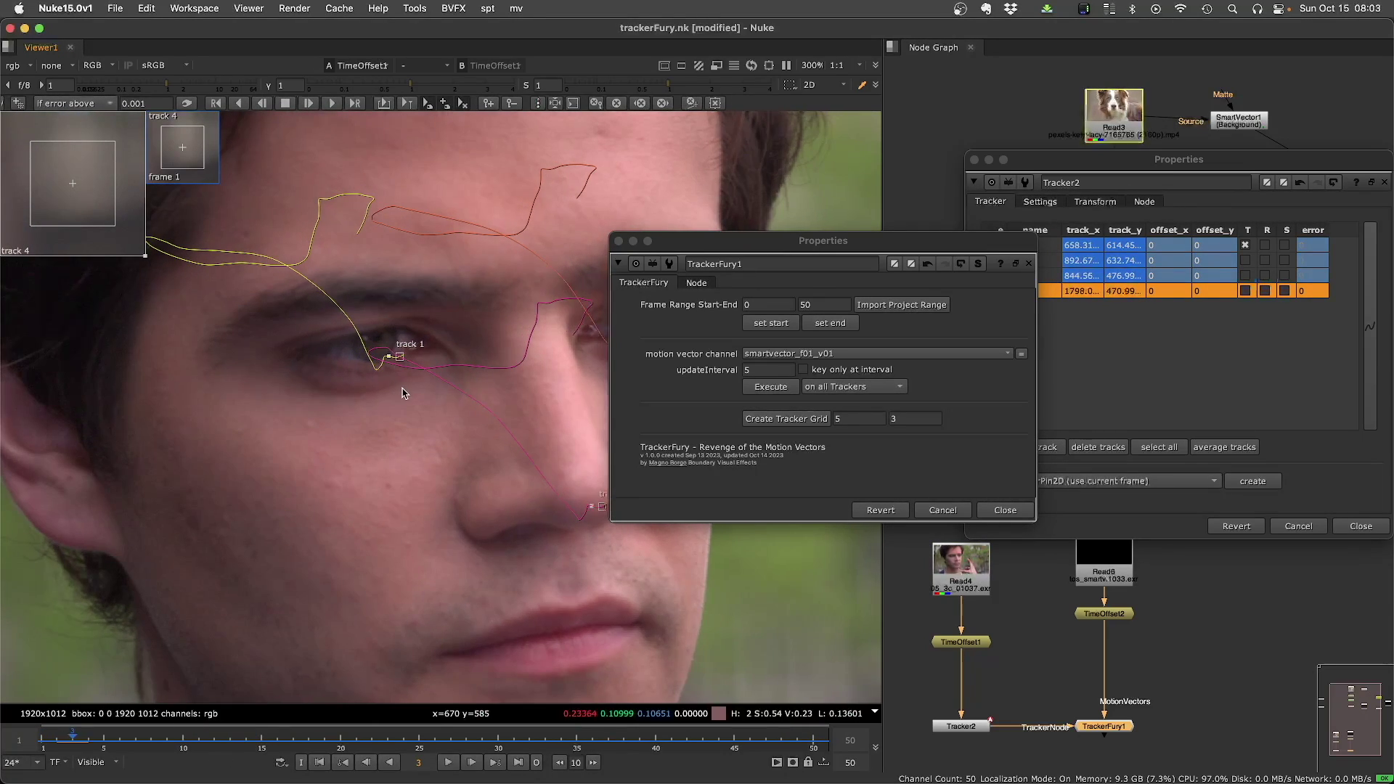
key("Right")
key("Right")
key("Right")
key("Right")
key("Right")
key("Right")
key("Right")
key("Right")
key("Right")
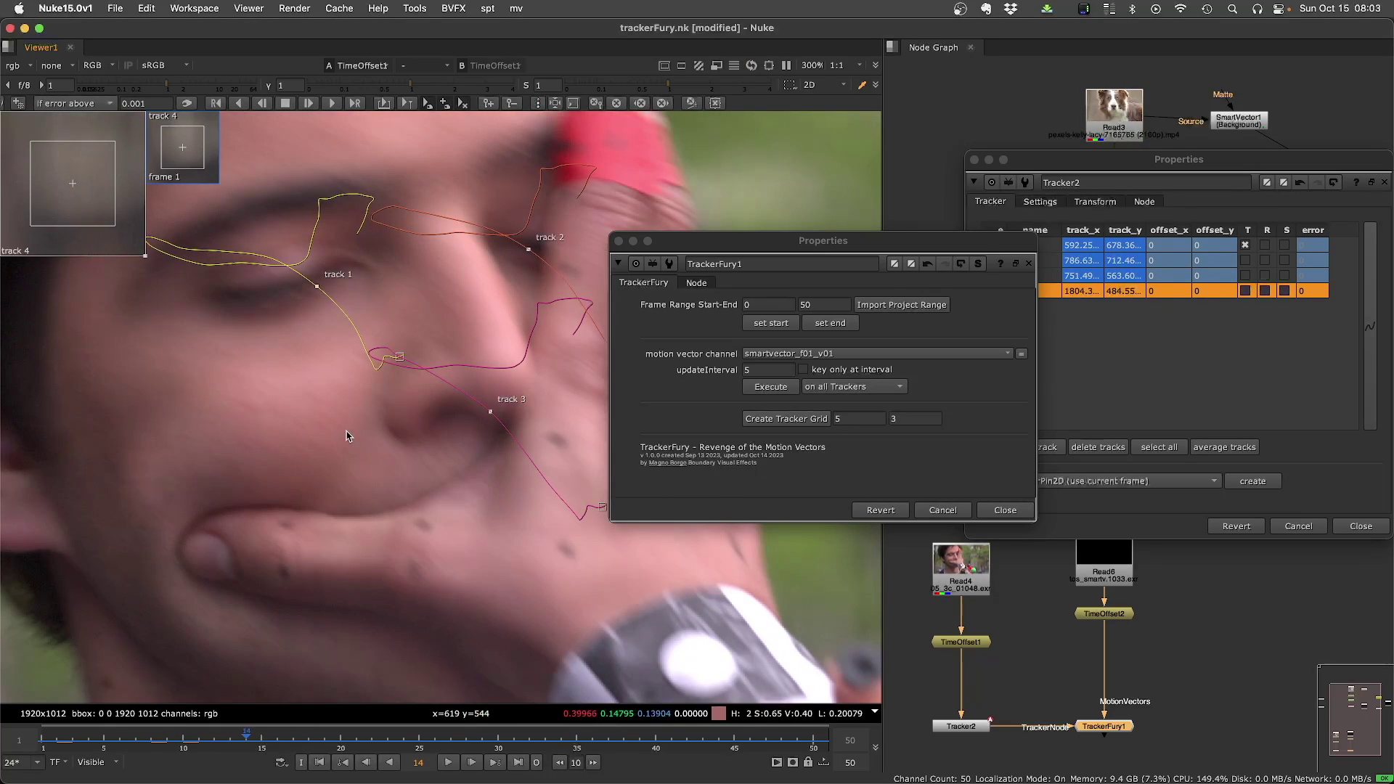
key("Right")
key("Right")
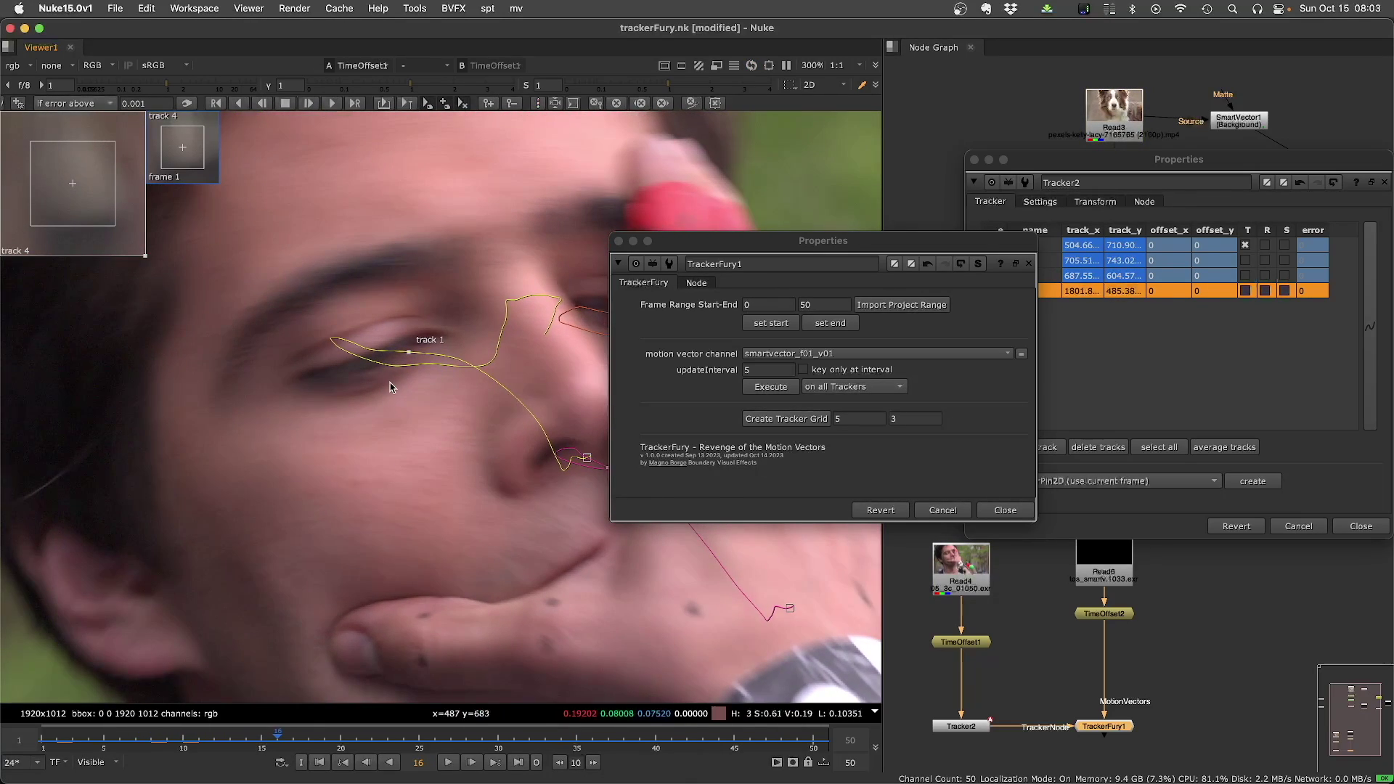
key("Left")
key("Left")
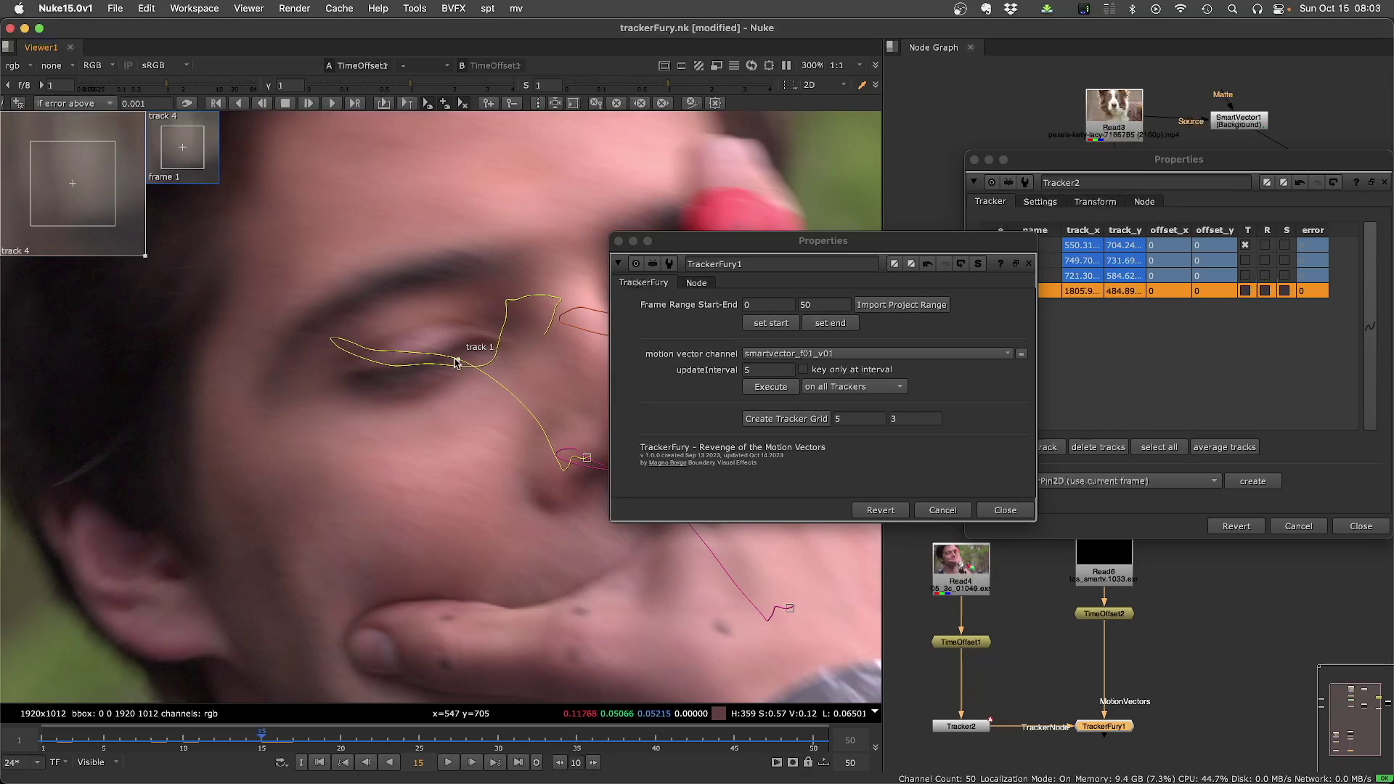
key("Right")
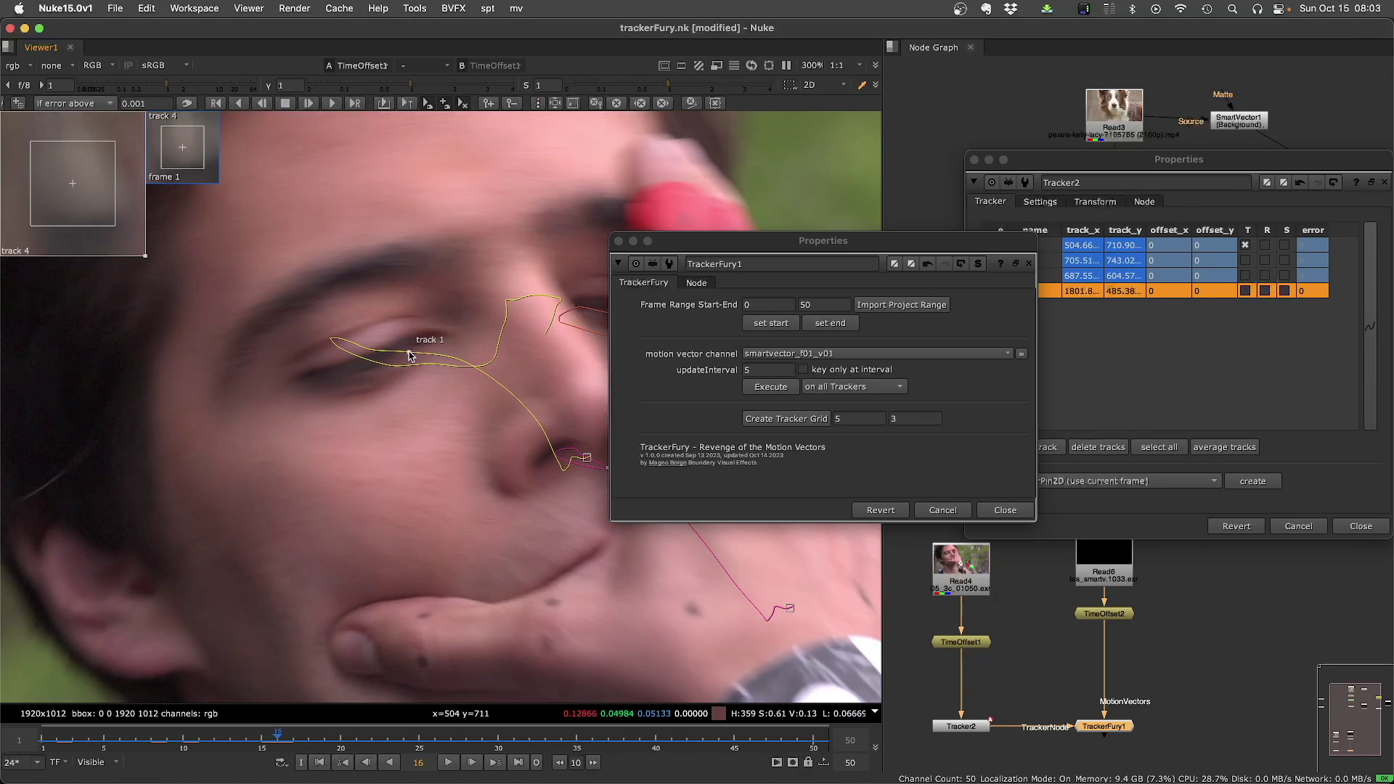
- Move track 1 back onto the eye at frame 16 and retrack only the selected tracker with that start frame
left_click(410, 354)
left_click_drag(375, 363, 378, 362)
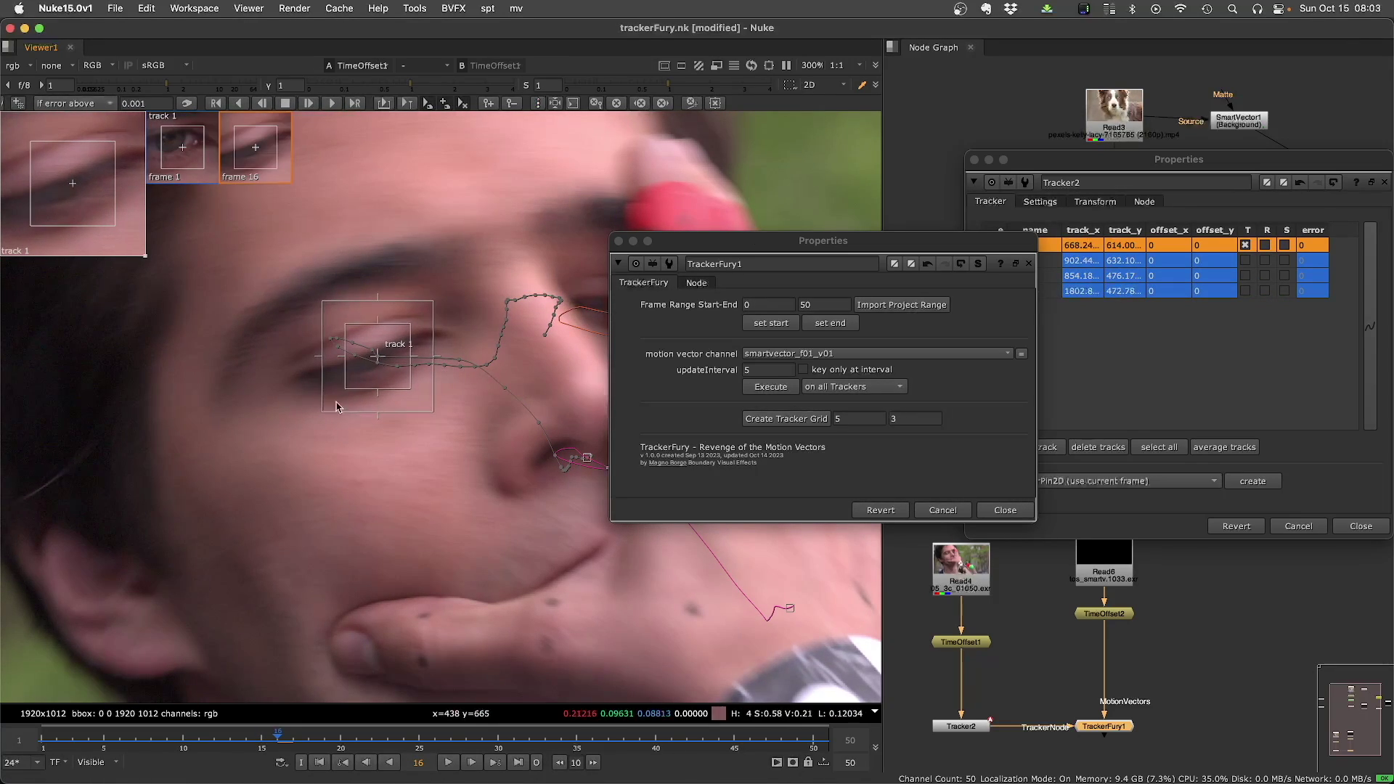
left_click(825, 389)
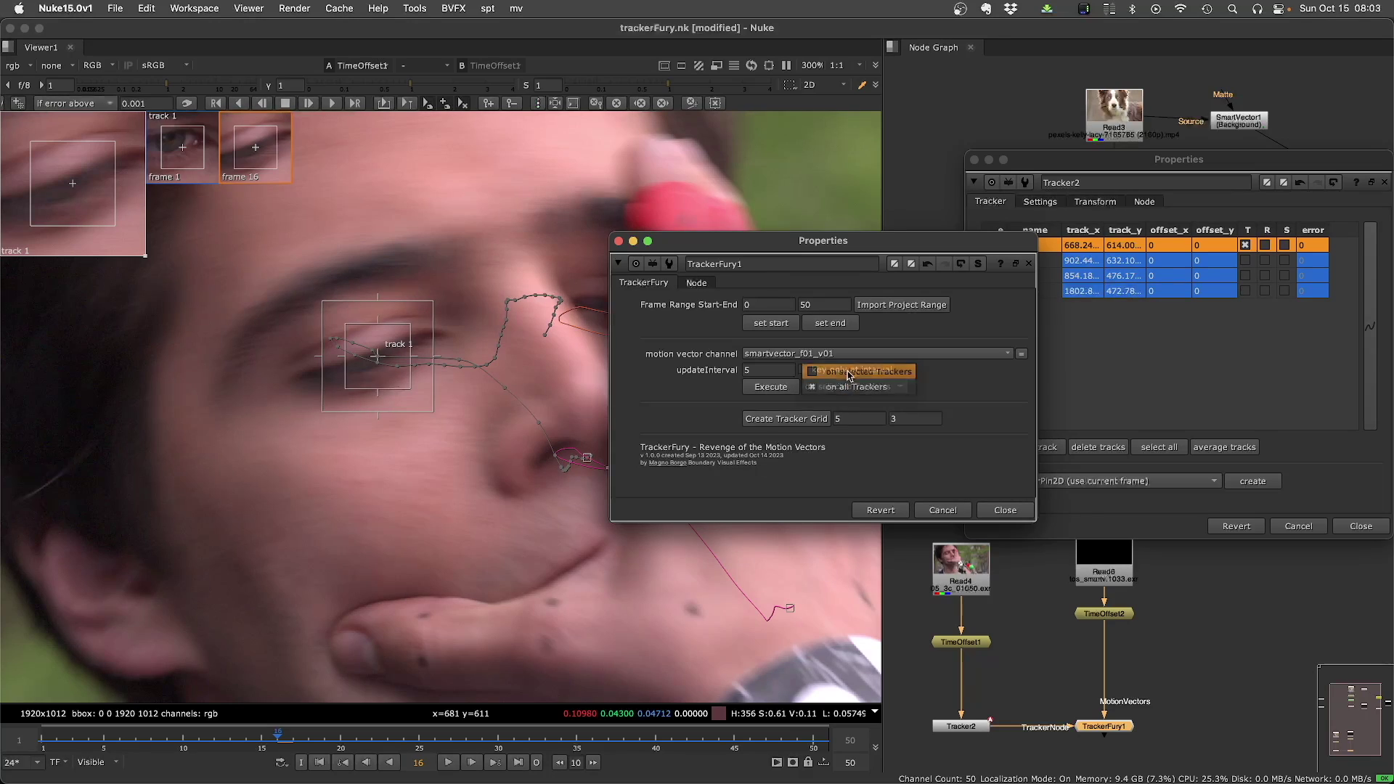
left_click(817, 371)
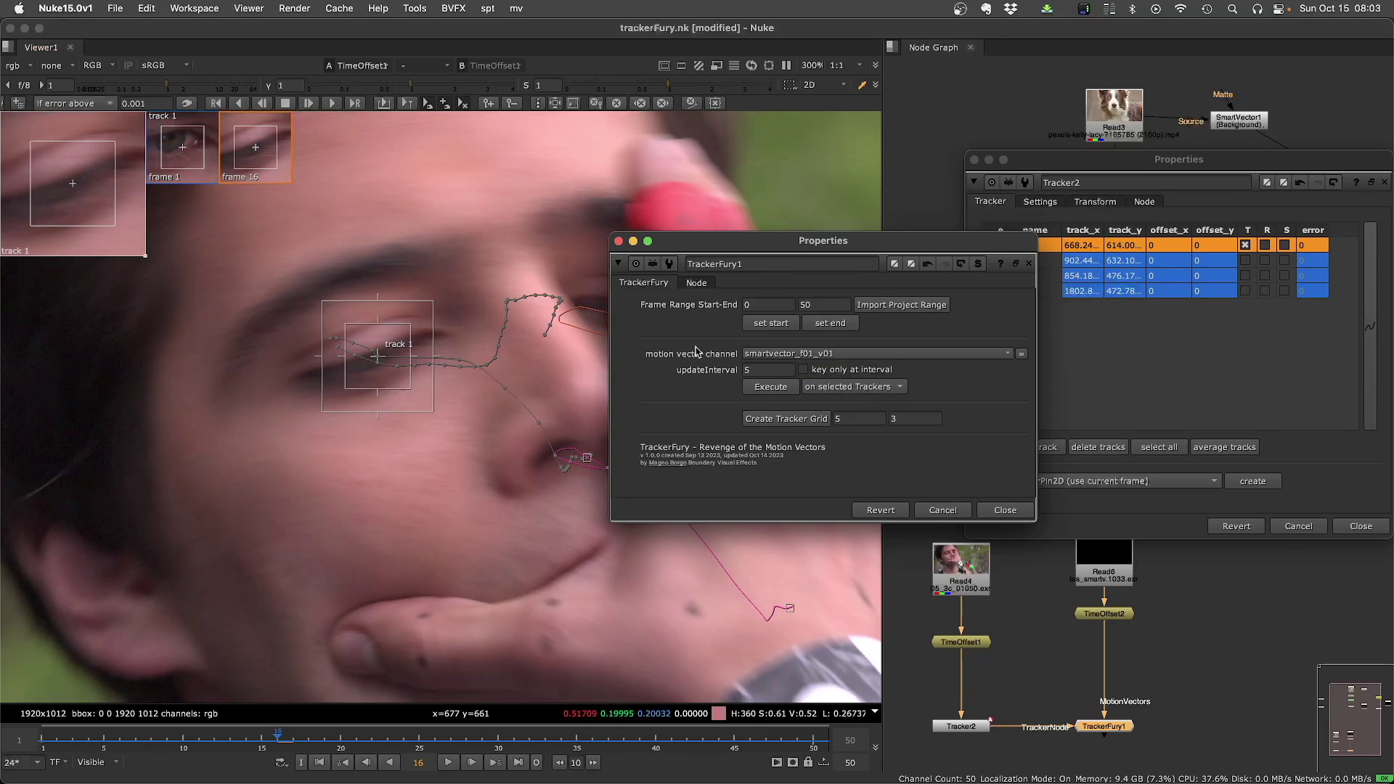
left_click(766, 302)
left_click(764, 321)
left_click(305, 114)
- Step from frame 16 to frame 31 to examine the retracked path of track 1 on the eye
key("Right")
key("Right")
key("Right")
key("Right")
key("Right")
key("Right")
key("Right")
key("Right")
key("Right")
key("Right")
key("Right")
key("Right")
key("Right")
key("Right")
key("Right")
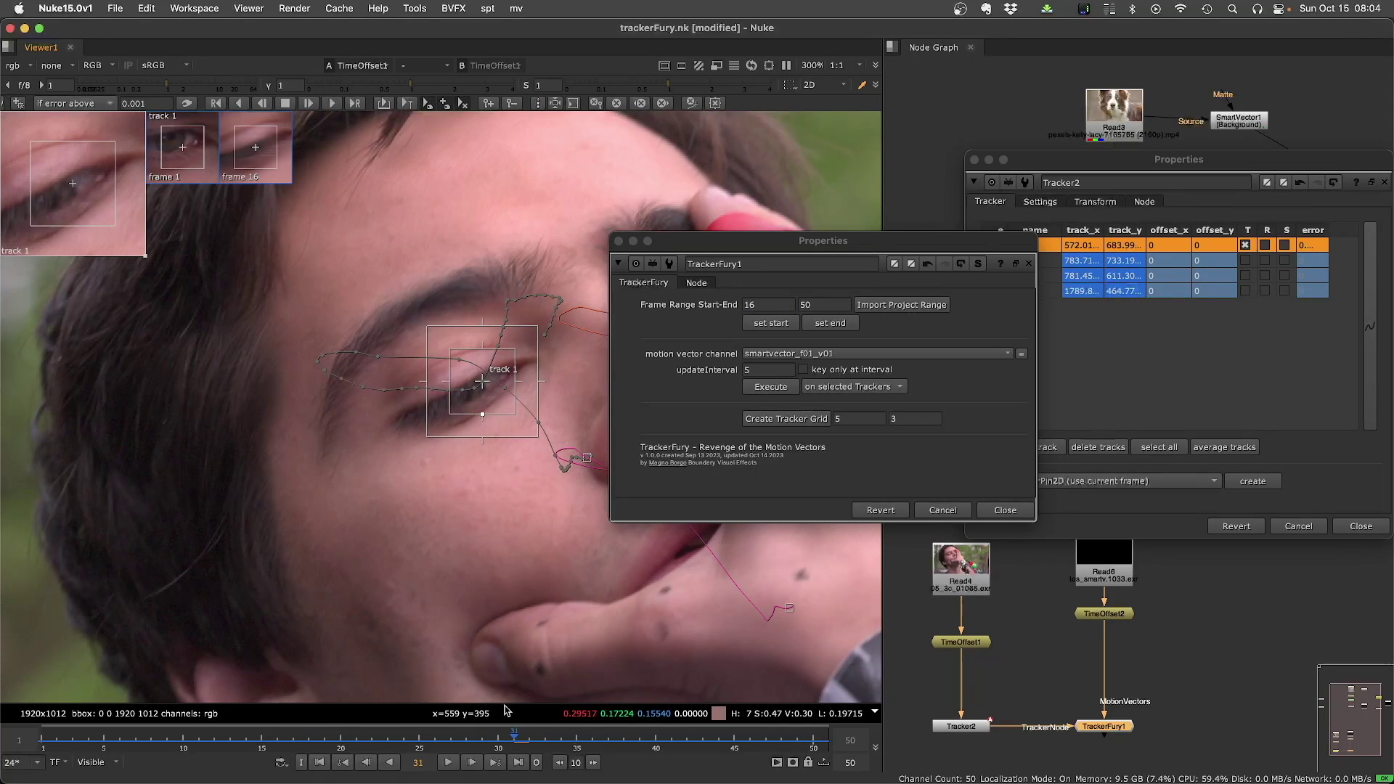
- Make frame 31 TrackerFury1's start frame and retrack the selected tracker to frame 50
left_click(764, 308)
left_click(760, 325)
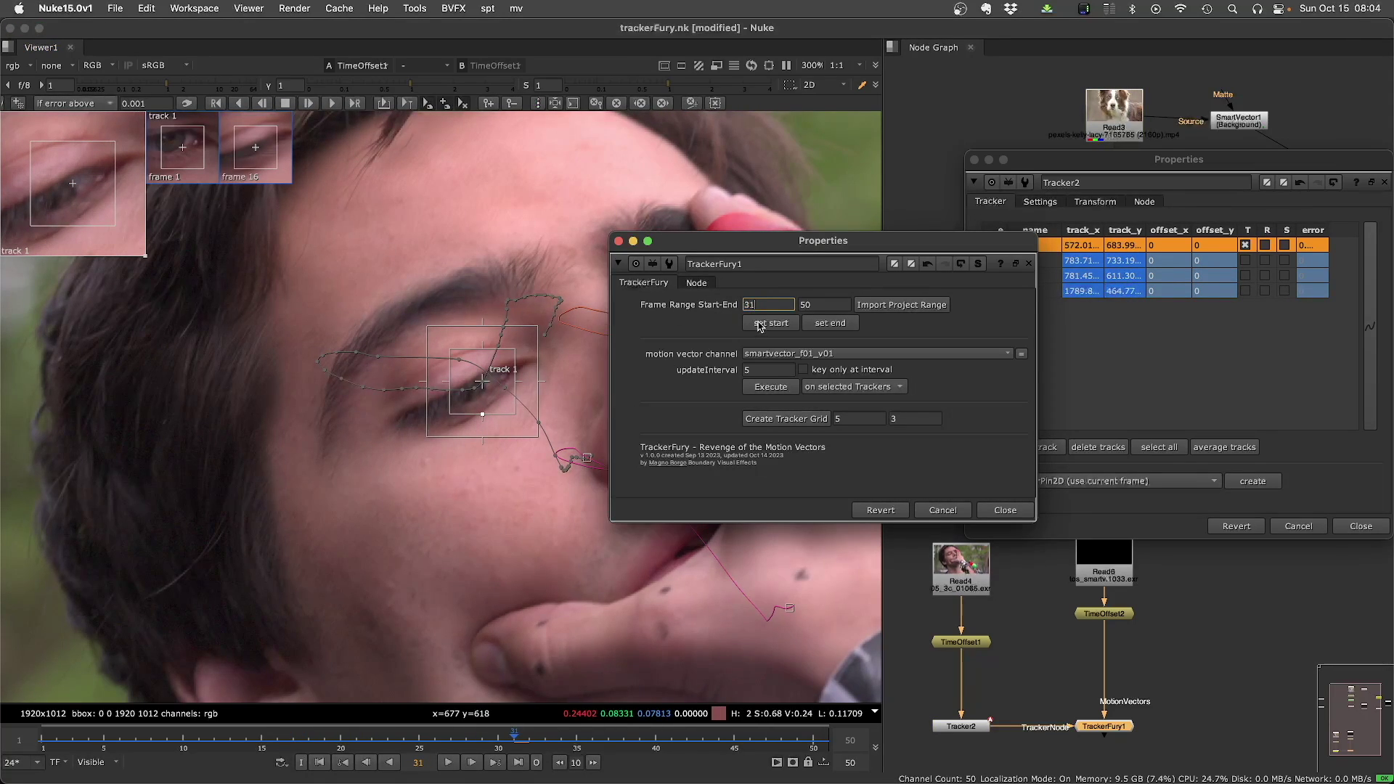
left_click(768, 387)
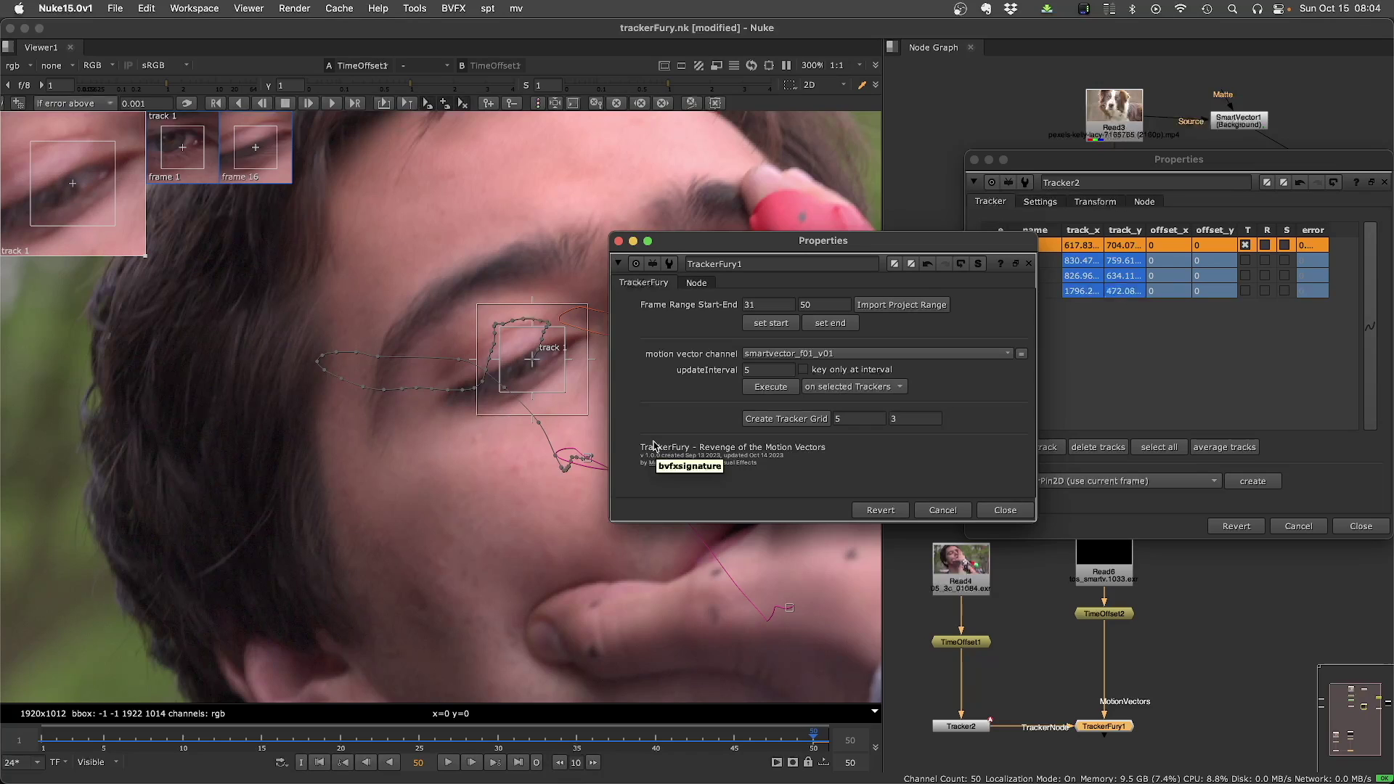
- Select the Tracker2 node in the node graph
scroll(436, 482, "down", 5)
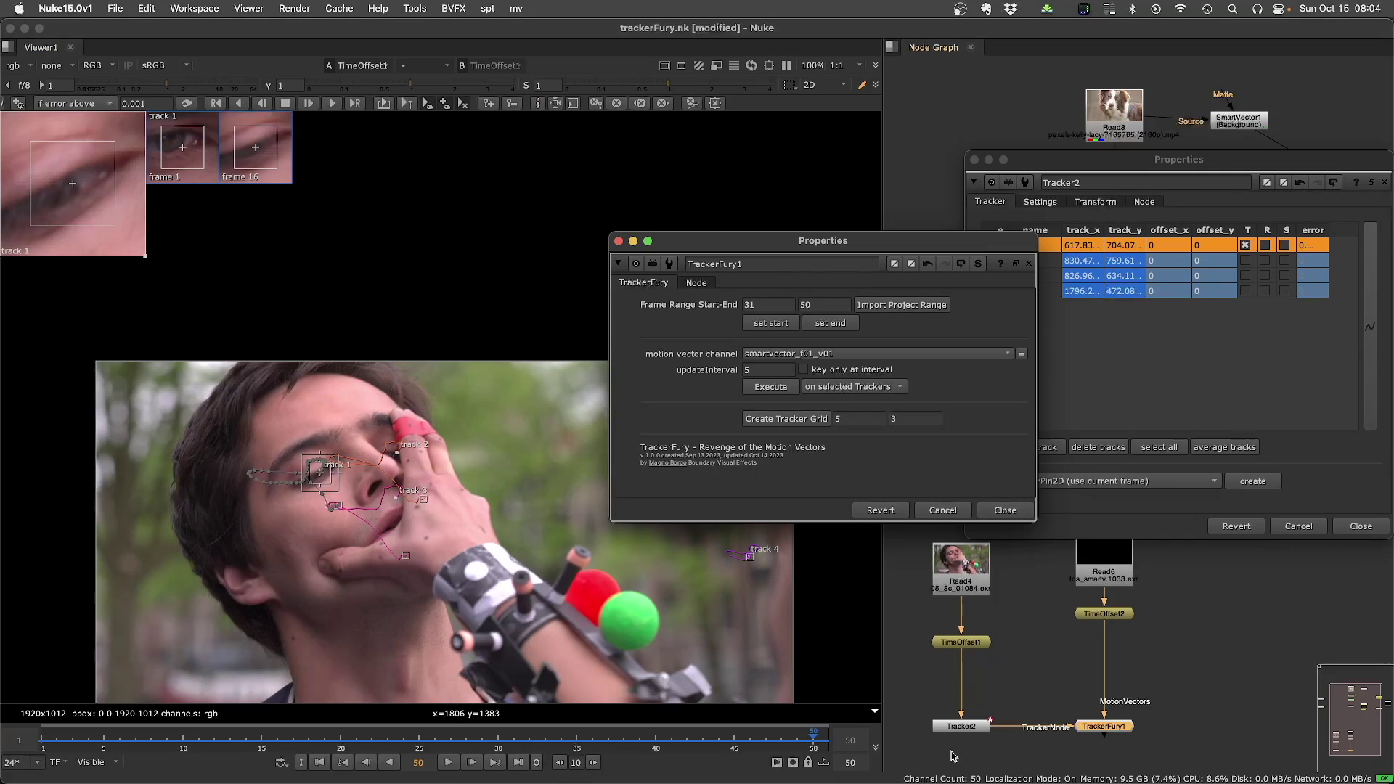
left_click_drag(917, 673, 1019, 768)
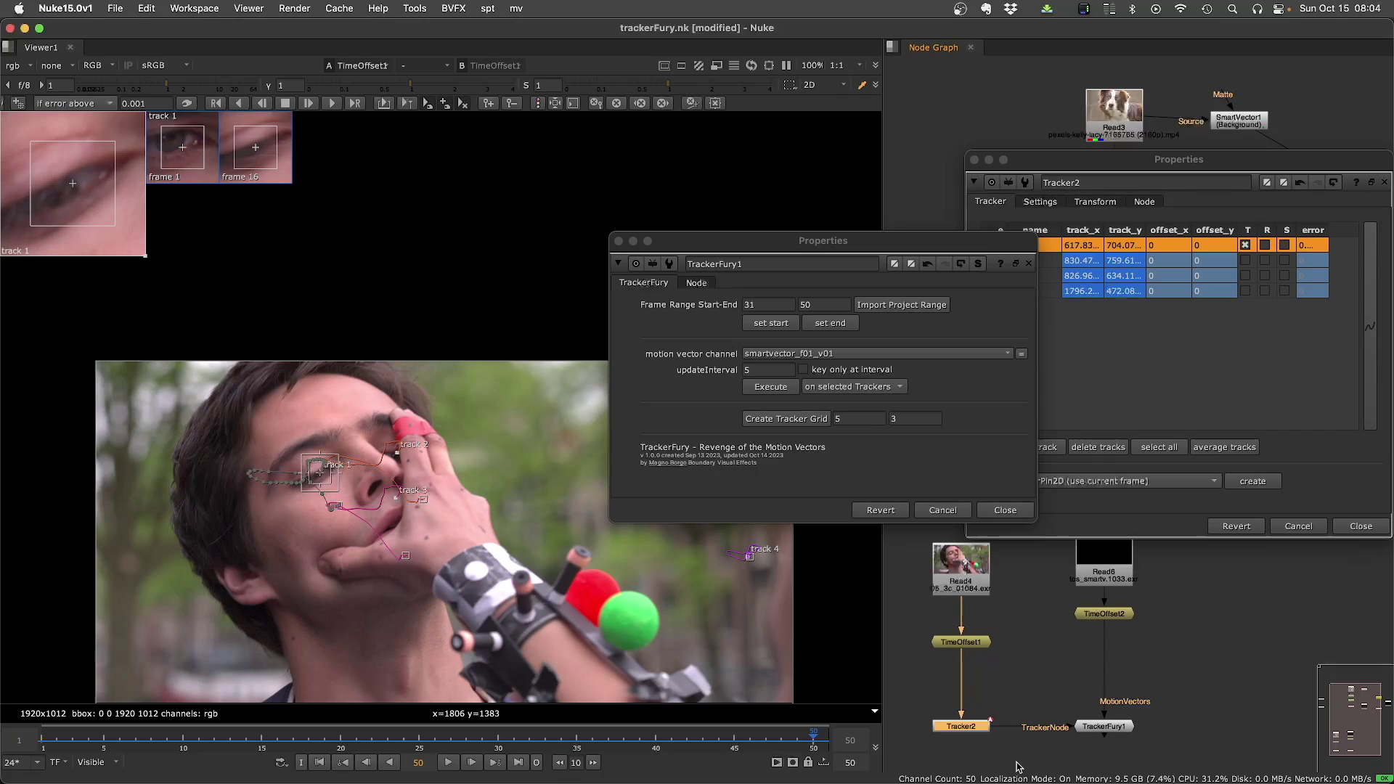